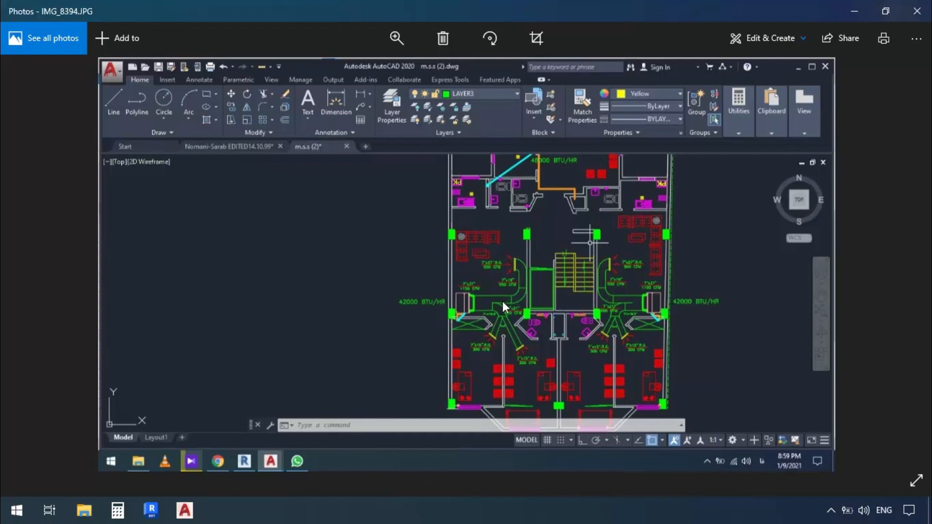
Step: Examine the branching duct runs near the stairs in the reference floor plan image
{"action": "scroll", "coordinate": [534, 364], "scroll_direction": "up", "scroll_amount": 5}
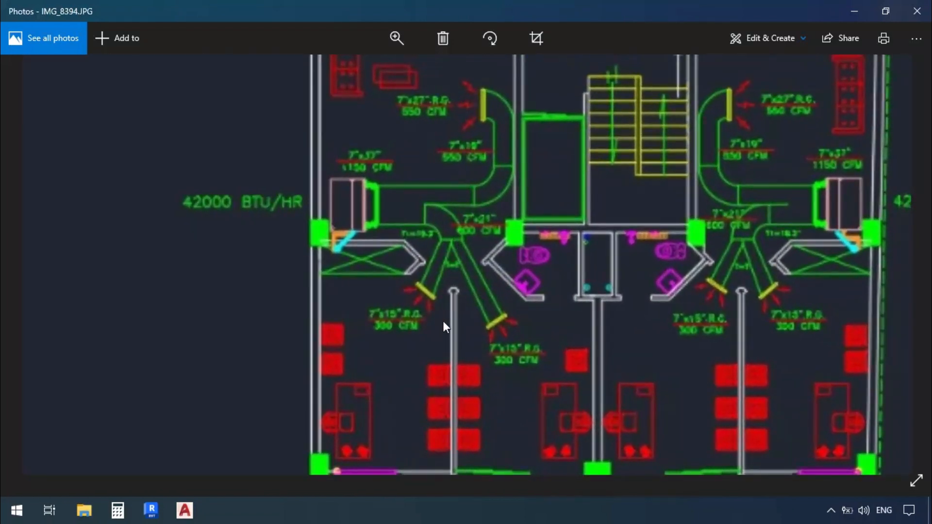
{"action": "scroll", "coordinate": [442, 321], "scroll_direction": "down", "scroll_amount": 5}
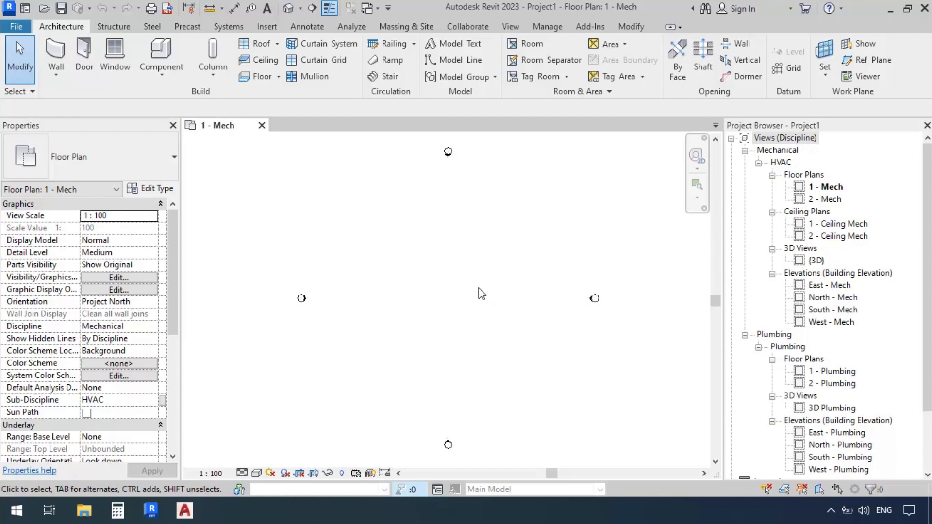
Step: In Revit, start loading a family and browse the Libraries folder to the English-Imperial library
{"action": "left_click", "coordinate": [269, 27]}
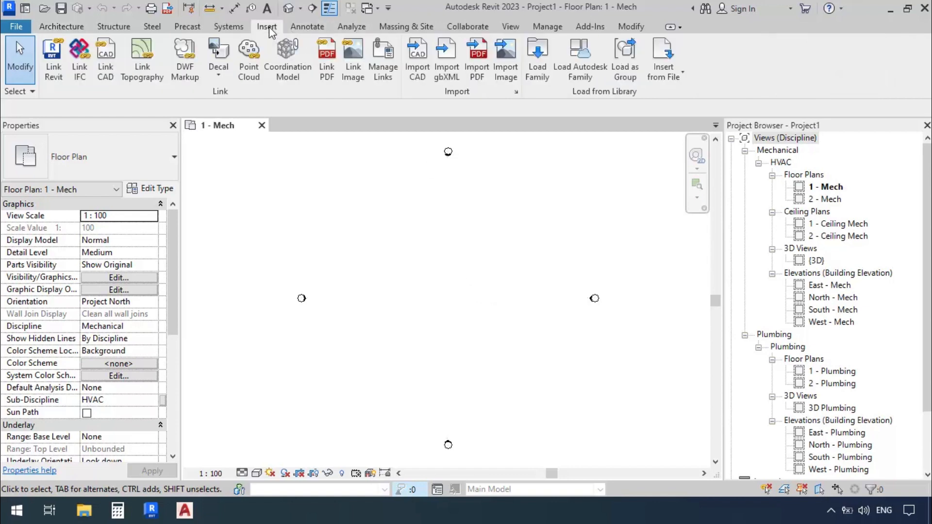
{"action": "left_click", "coordinate": [537, 61]}
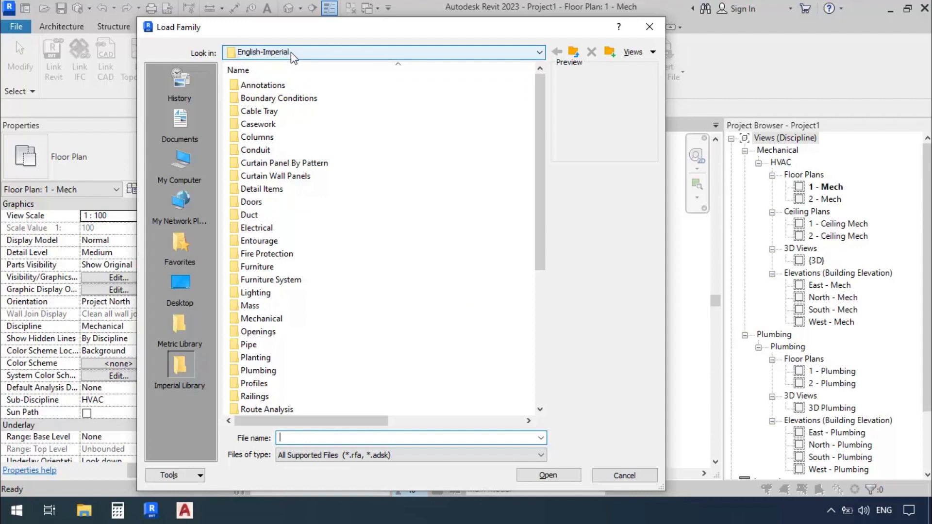
{"action": "left_click", "coordinate": [290, 51]}
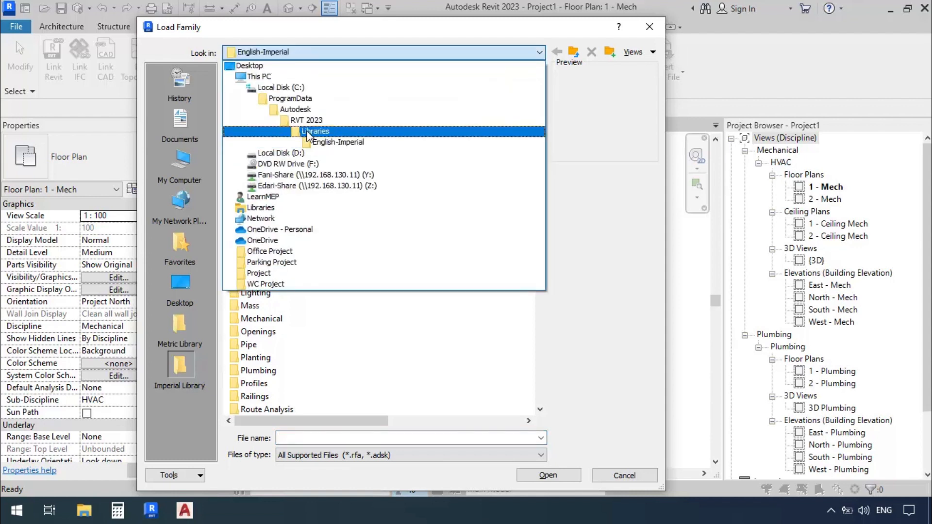
{"action": "left_click", "coordinate": [311, 132]}
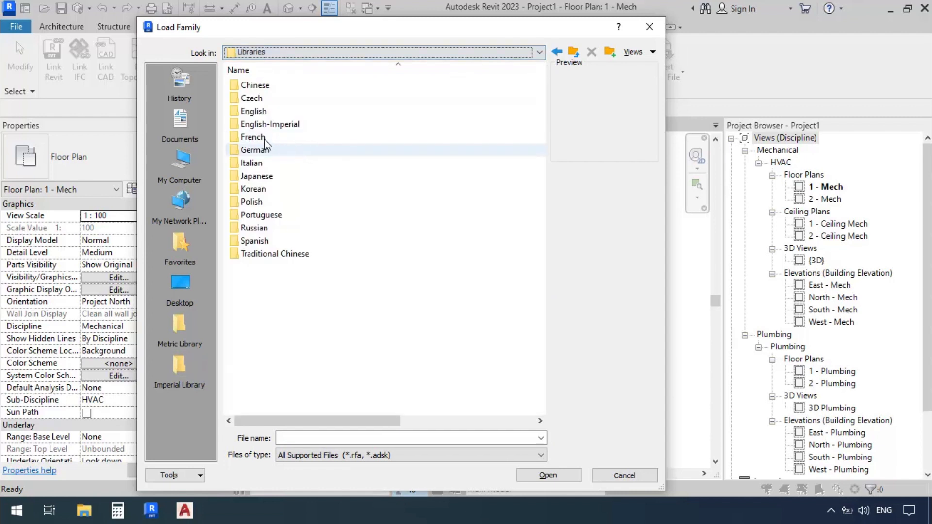
{"action": "double_click", "coordinate": [255, 111]}
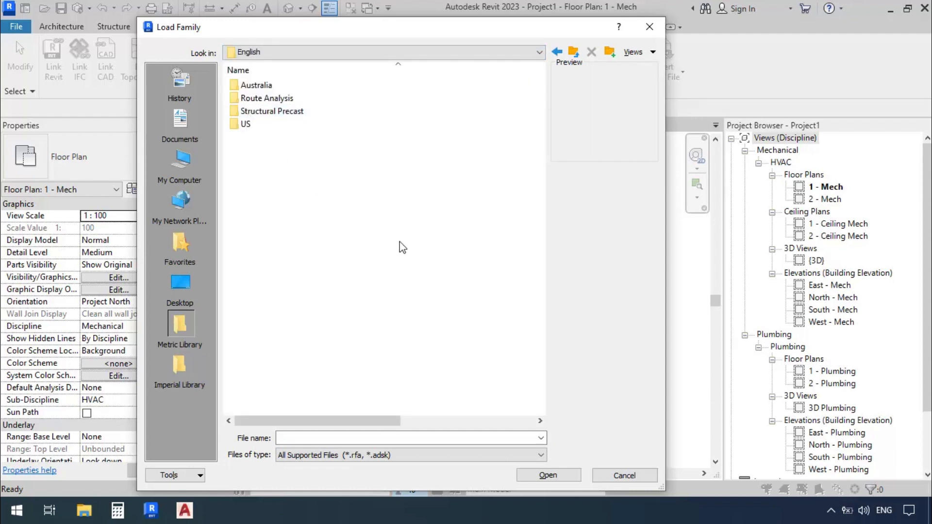
{"action": "left_click", "coordinate": [573, 52]}
{"action": "double_click", "coordinate": [270, 124]}
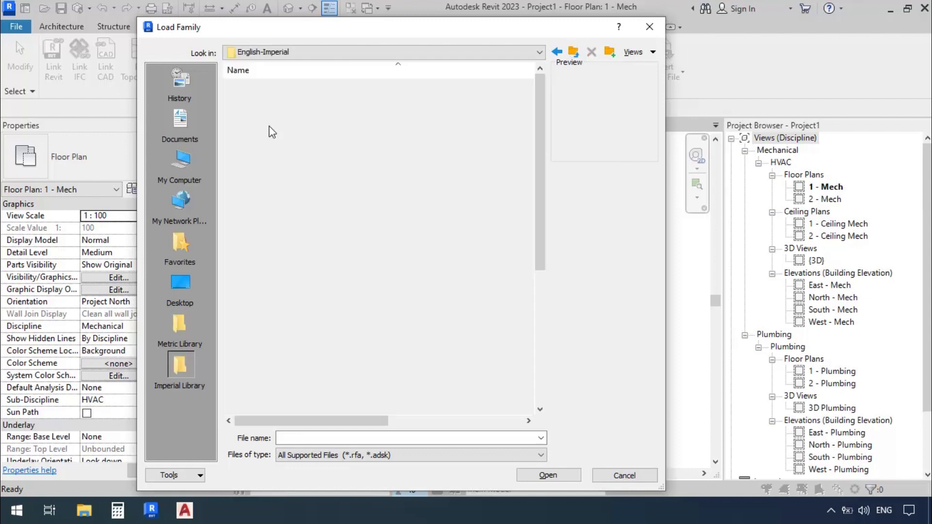
Step: Browse through Duct, Fittings and Rectangular in the family library and open the Wyes folder
{"action": "left_click", "coordinate": [257, 217]}
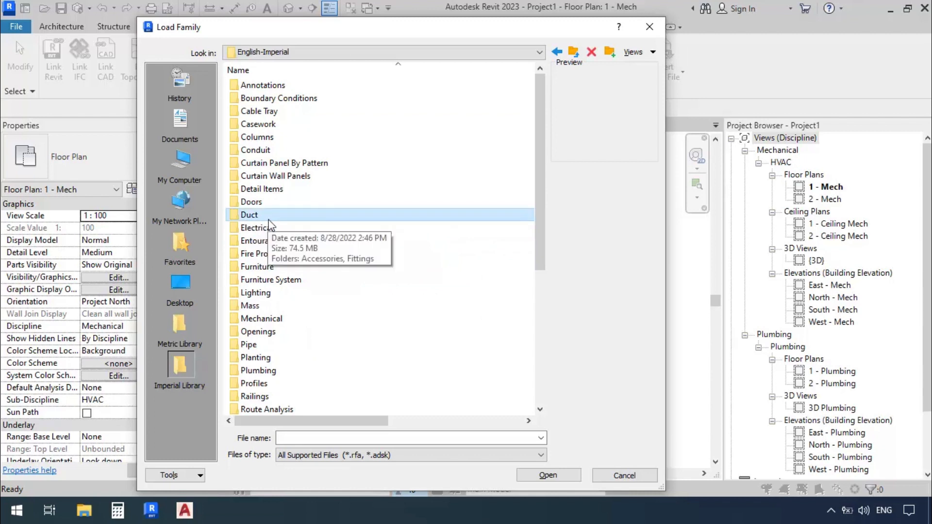
{"action": "double_click", "coordinate": [251, 217]}
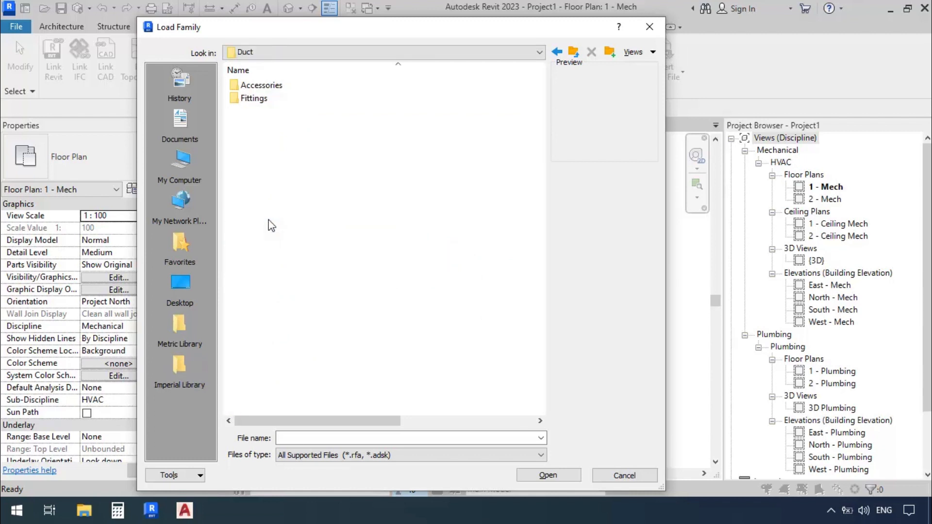
{"action": "double_click", "coordinate": [254, 99]}
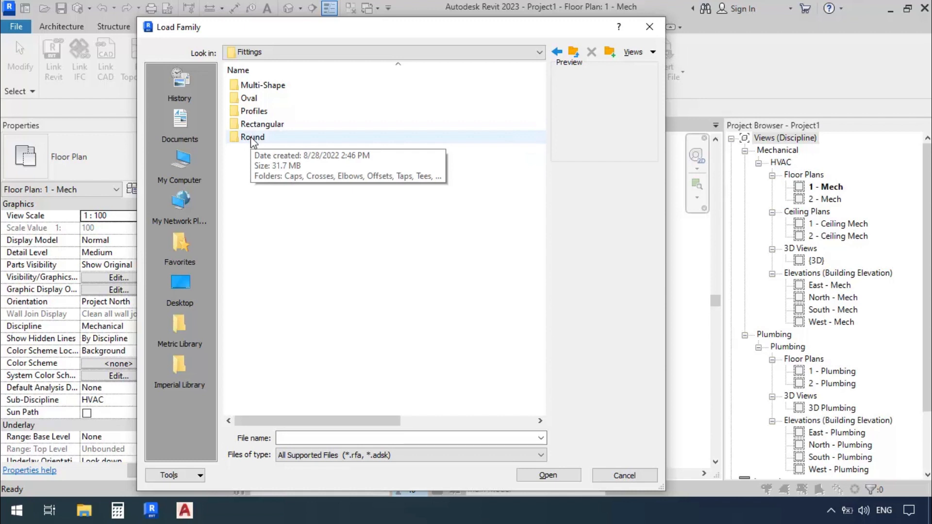
{"action": "double_click", "coordinate": [257, 124]}
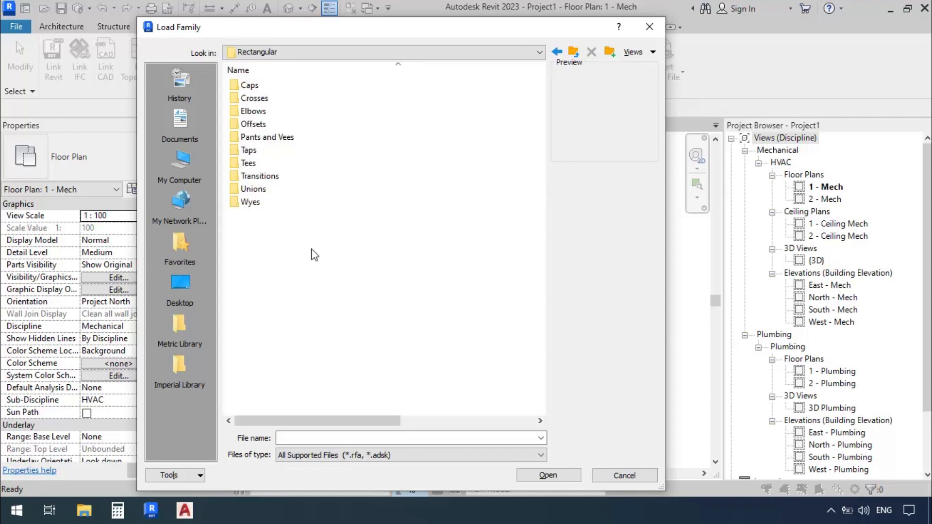
{"action": "left_click", "coordinate": [254, 204]}
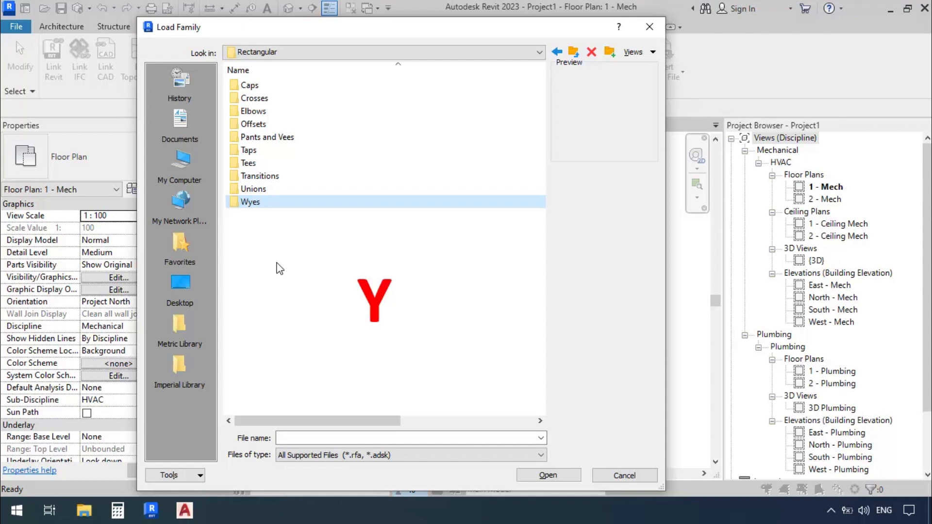
{"action": "left_click", "coordinate": [267, 138]}
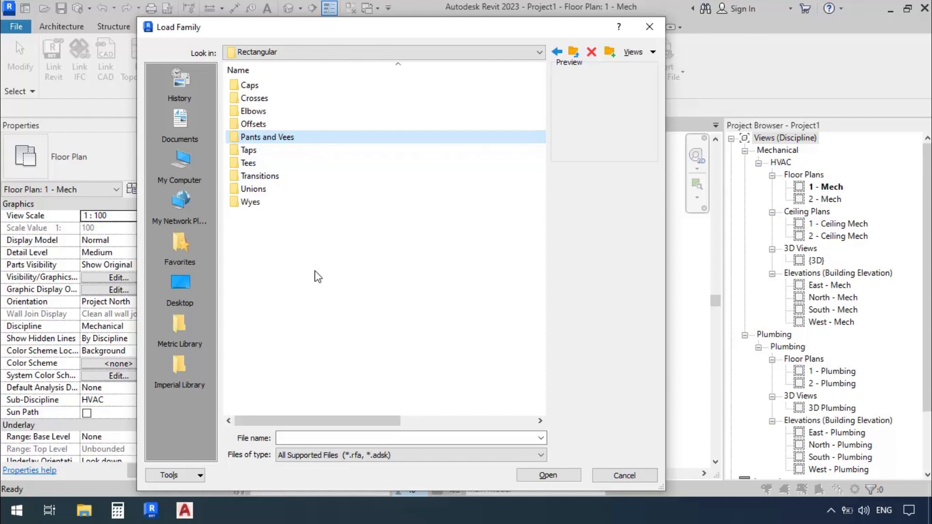
{"action": "double_click", "coordinate": [254, 201]}
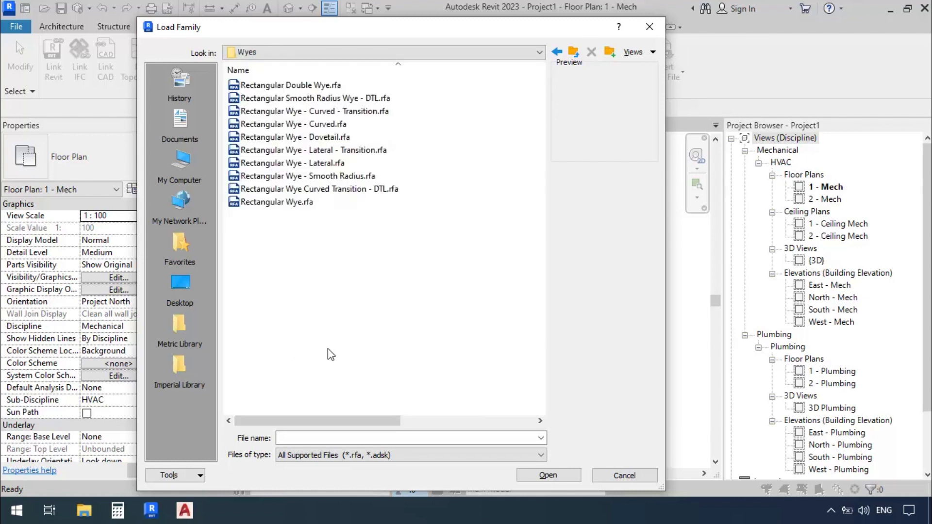
Step: Preview the rectangular wye fitting families, including the double, smooth radius, curved, dovetail and lateral transition variants
{"action": "left_click", "coordinate": [323, 85]}
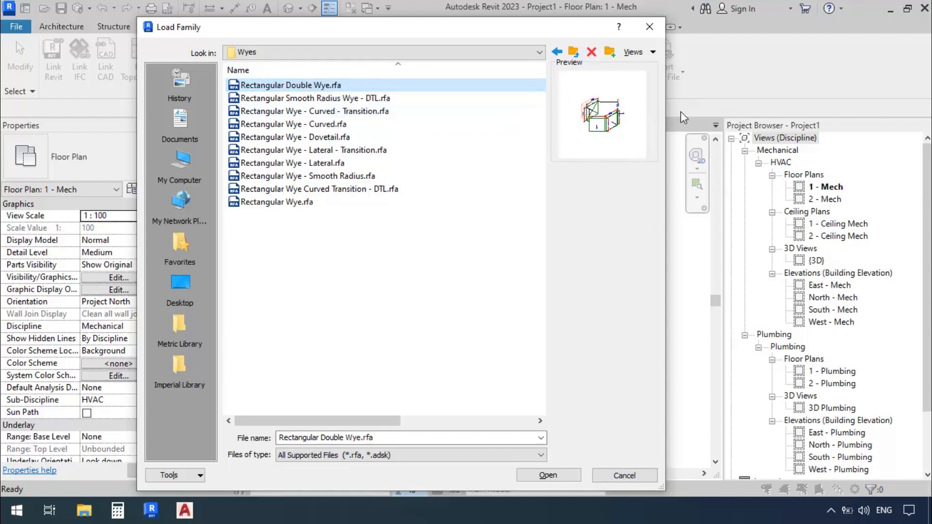
{"action": "left_click", "coordinate": [280, 98]}
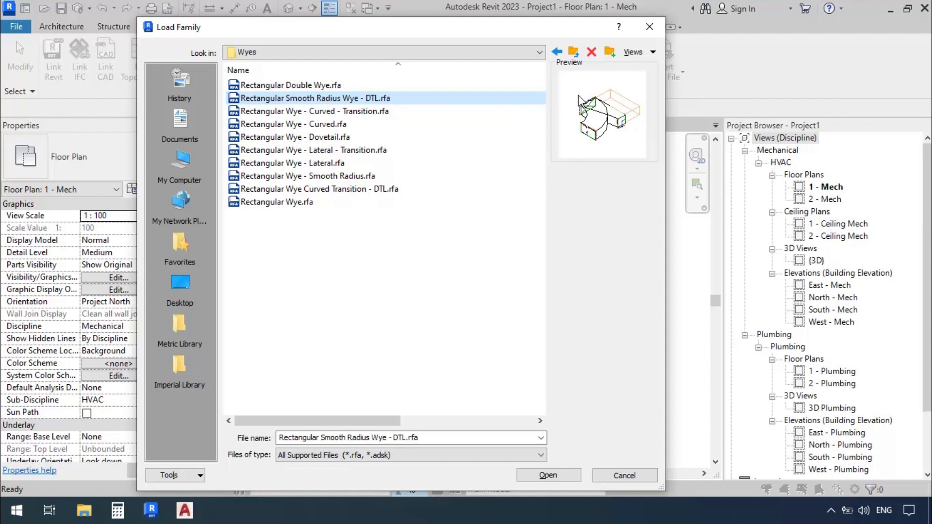
{"action": "left_click", "coordinate": [317, 115]}
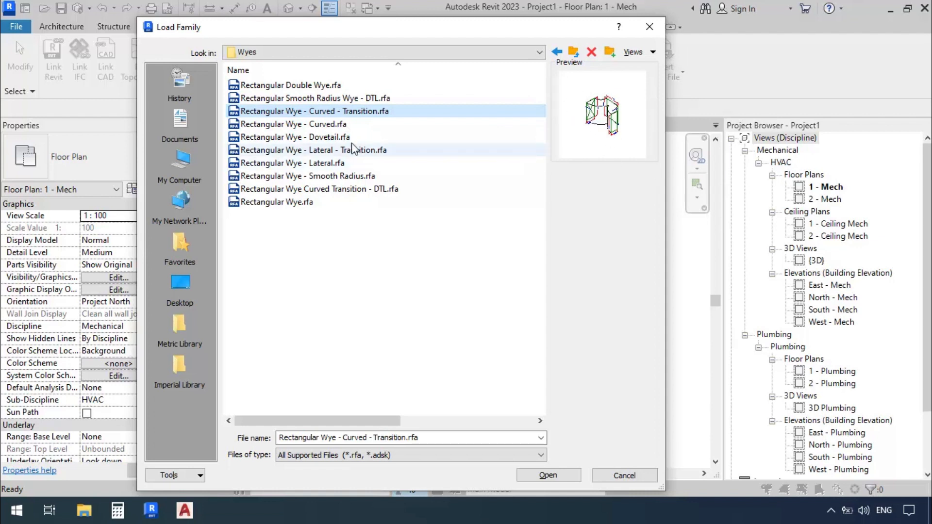
{"action": "left_click", "coordinate": [338, 127]}
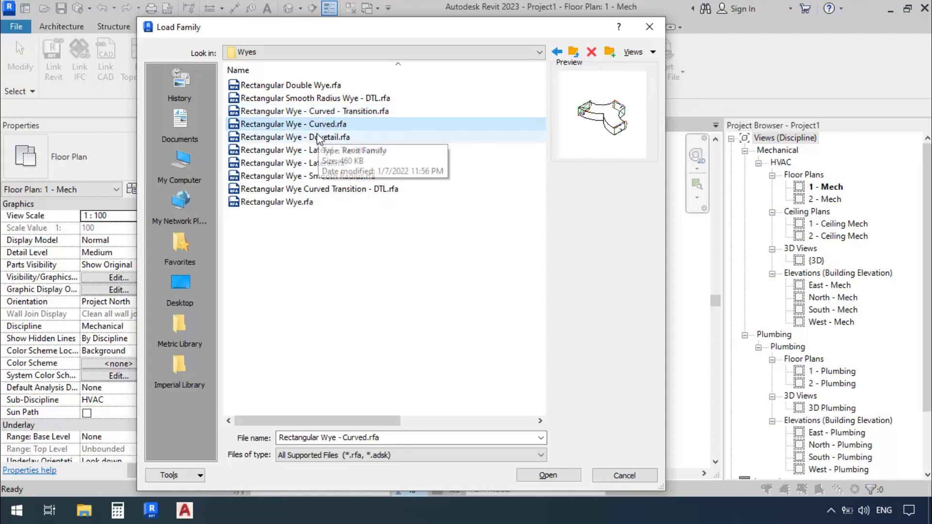
{"action": "left_click", "coordinate": [322, 137]}
{"action": "left_click", "coordinate": [290, 188]}
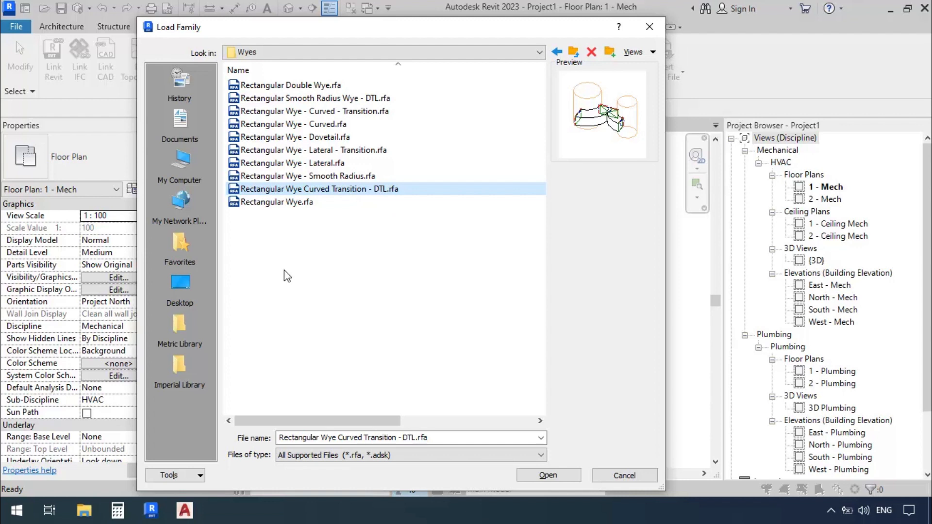
{"action": "left_click", "coordinate": [274, 202]}
{"action": "left_click", "coordinate": [359, 150]}
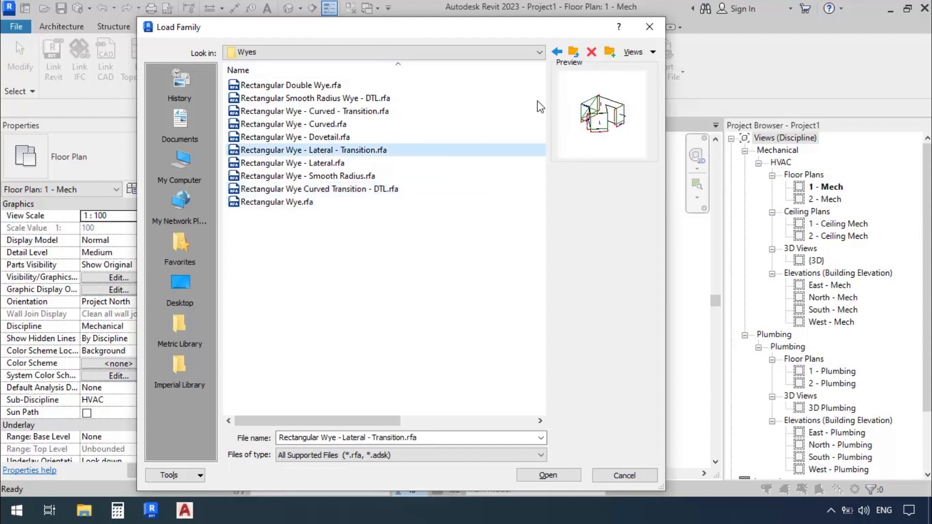
Step: From the Pants and Vees folder, load Rectangular Pants - Reducing, Rectangular Pants - Transition, Rectangular Pants and Rectangular Transition Pants - DTL together
{"action": "left_click", "coordinate": [573, 52]}
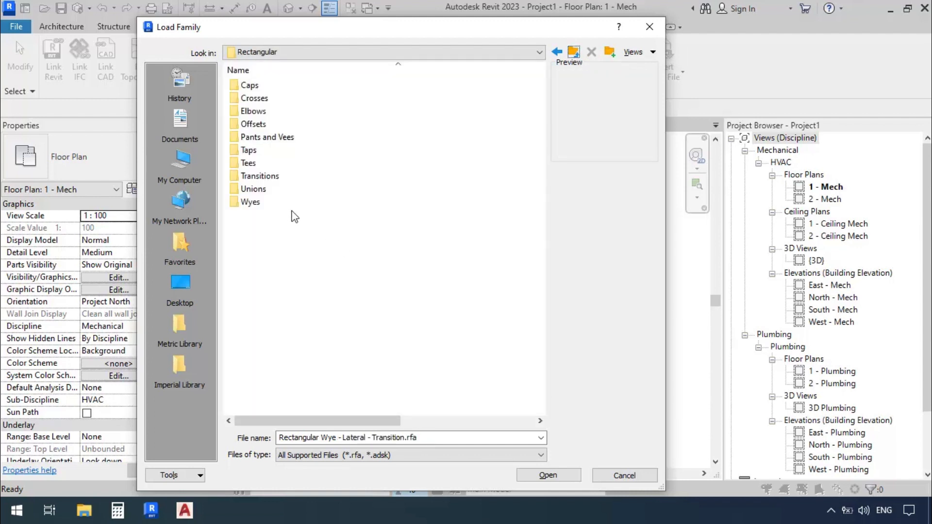
{"action": "double_click", "coordinate": [266, 138]}
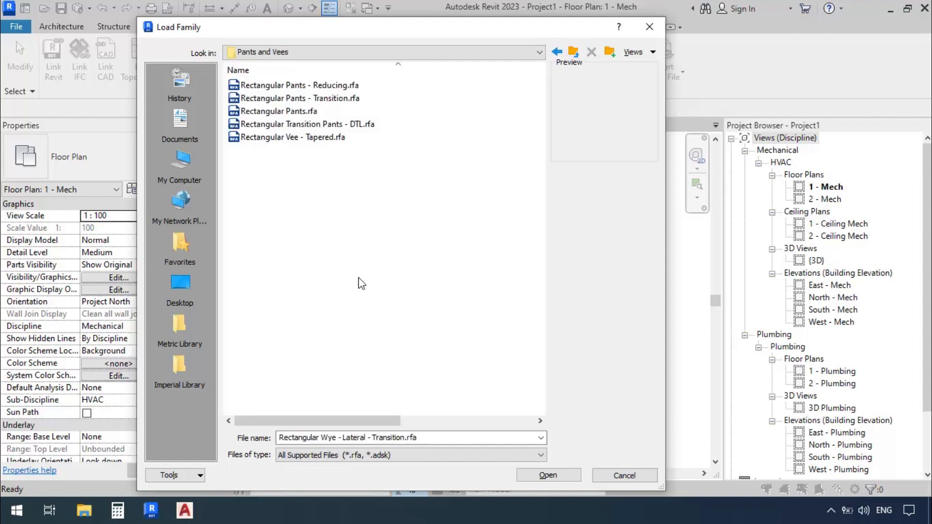
{"action": "left_click", "coordinate": [319, 85]}
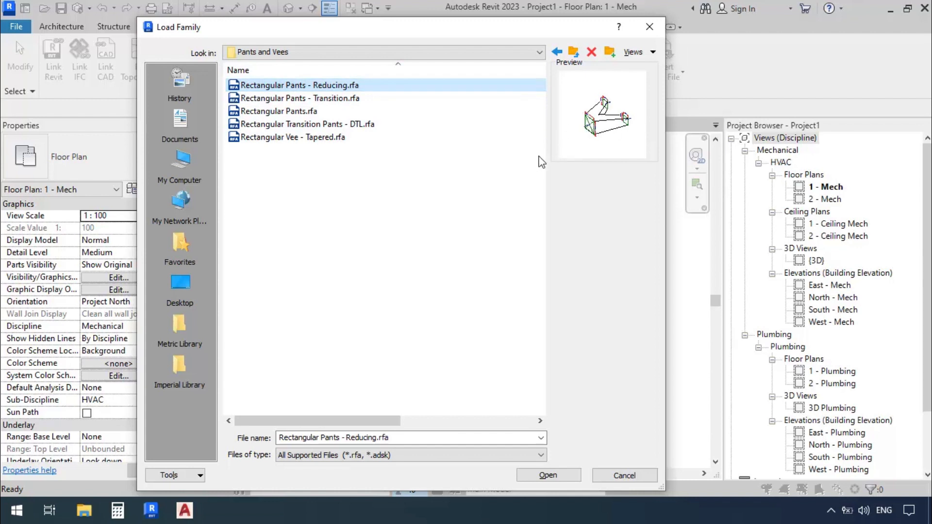
{"action": "left_click", "coordinate": [357, 211]}
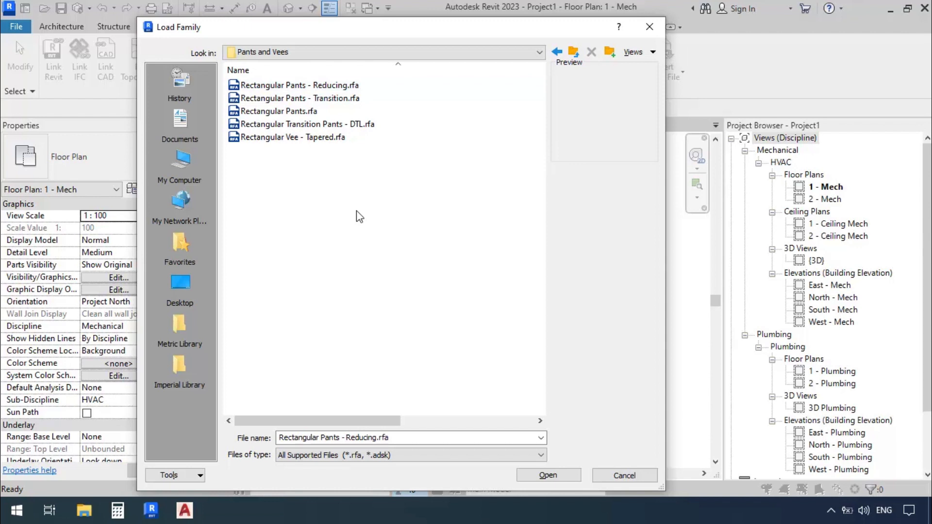
{"action": "left_click", "coordinate": [303, 85]}
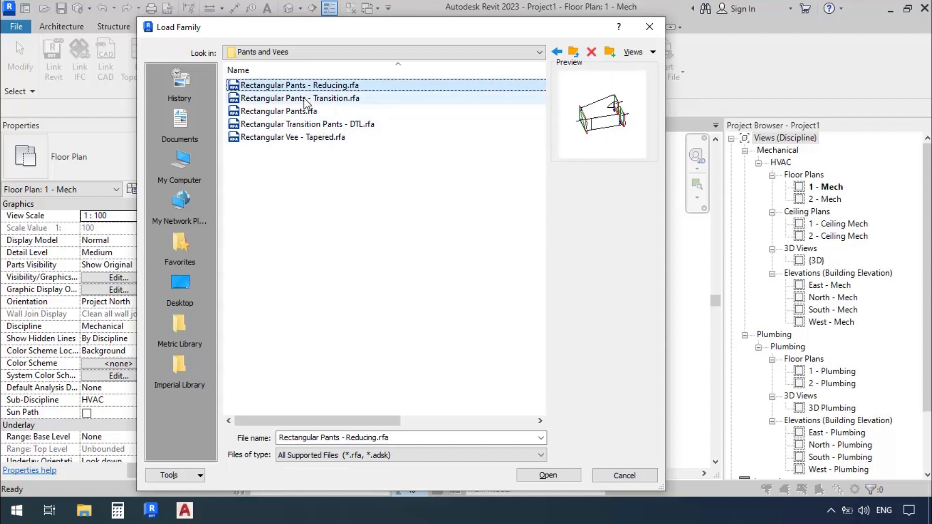
{"action": "left_click", "coordinate": [305, 99]}
{"action": "left_click", "coordinate": [298, 111]}
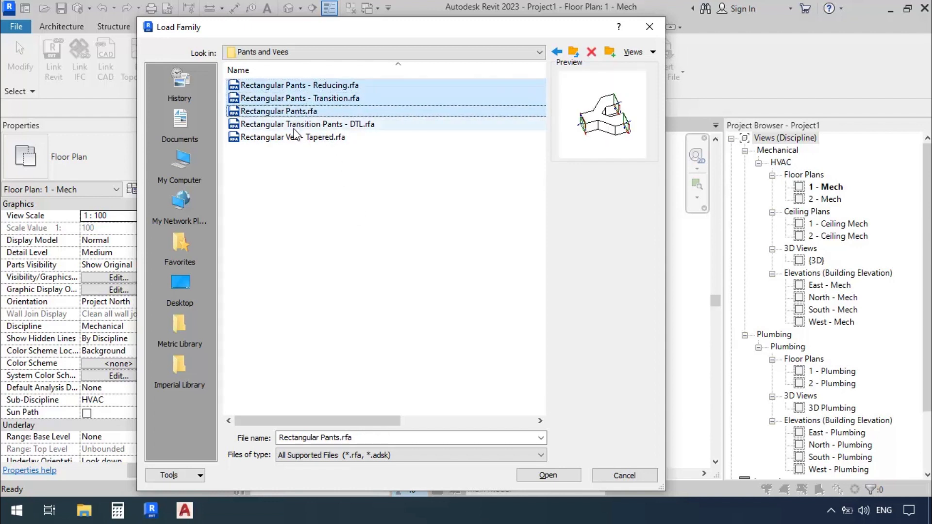
{"action": "left_click", "coordinate": [294, 125], "text": "ctrl"}
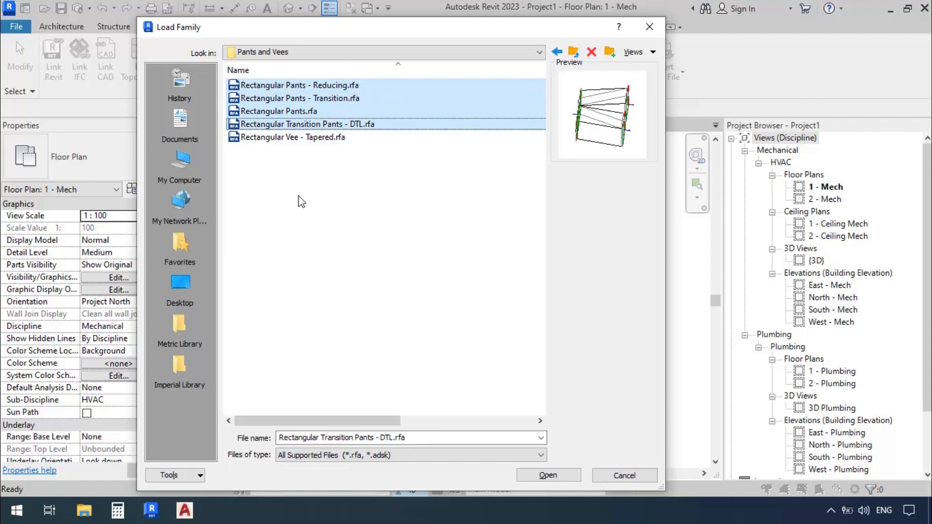
{"action": "left_click", "coordinate": [547, 475]}
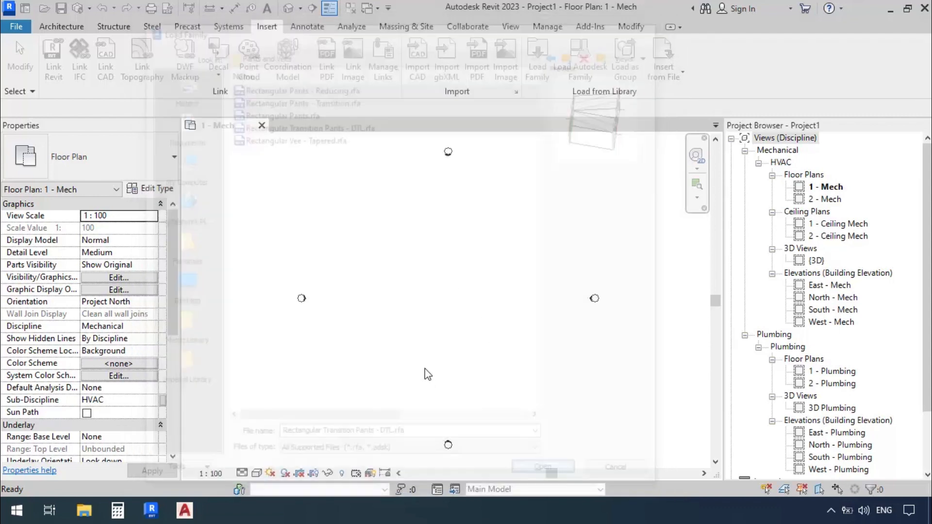
Step: Start placing a rectangular duct in the 1 - Mech floor plan
{"action": "left_click", "coordinate": [226, 28]}
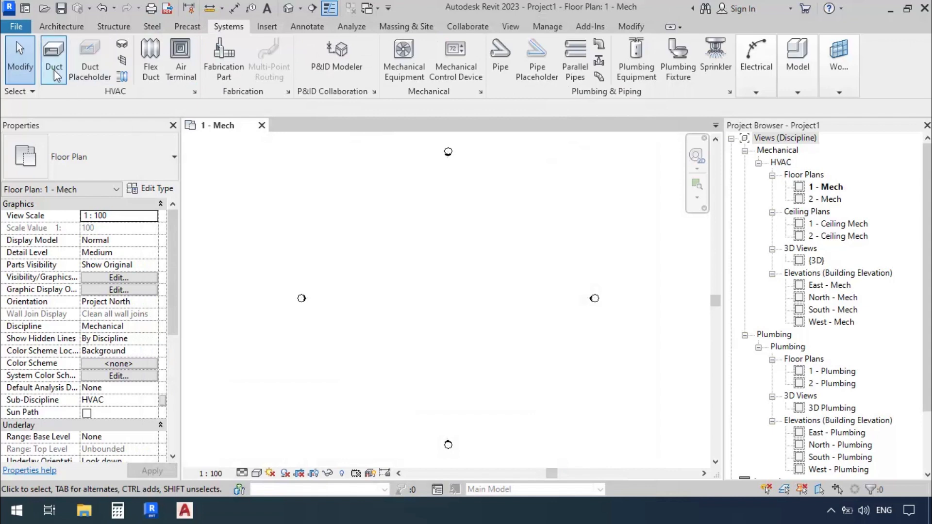
{"action": "key", "text": "d"}
{"action": "key", "text": "t"}
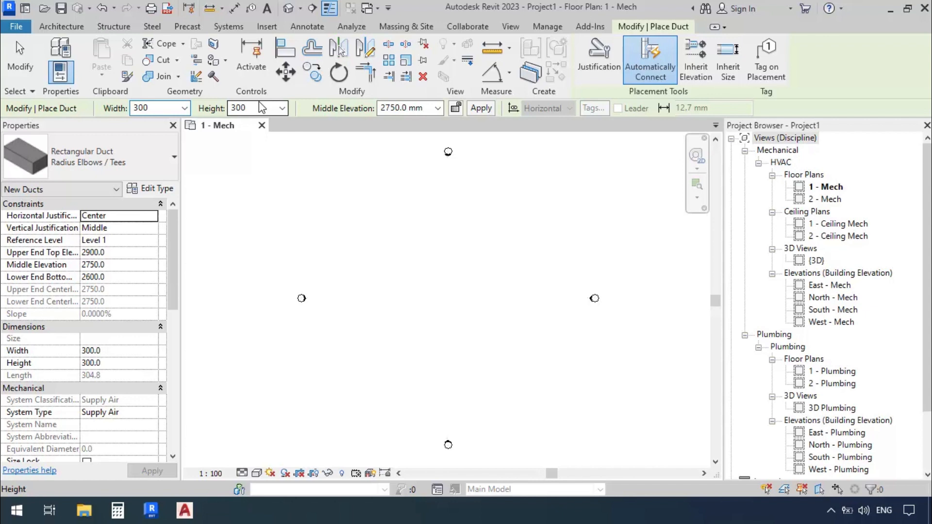
Step: In the project units for the HVAC discipline, change the Duct Size unit to inches
{"action": "key", "text": "u"}
{"action": "key", "text": "n"}
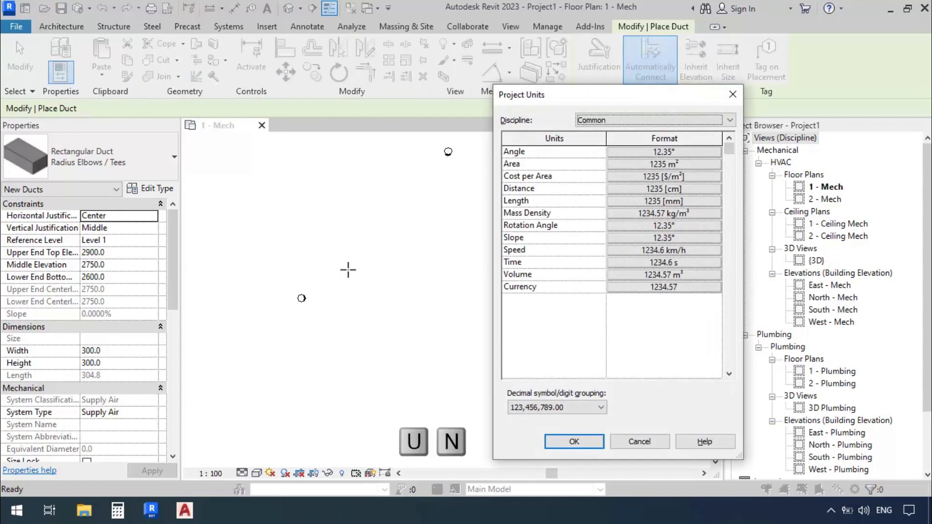
{"action": "left_click", "coordinate": [607, 118]}
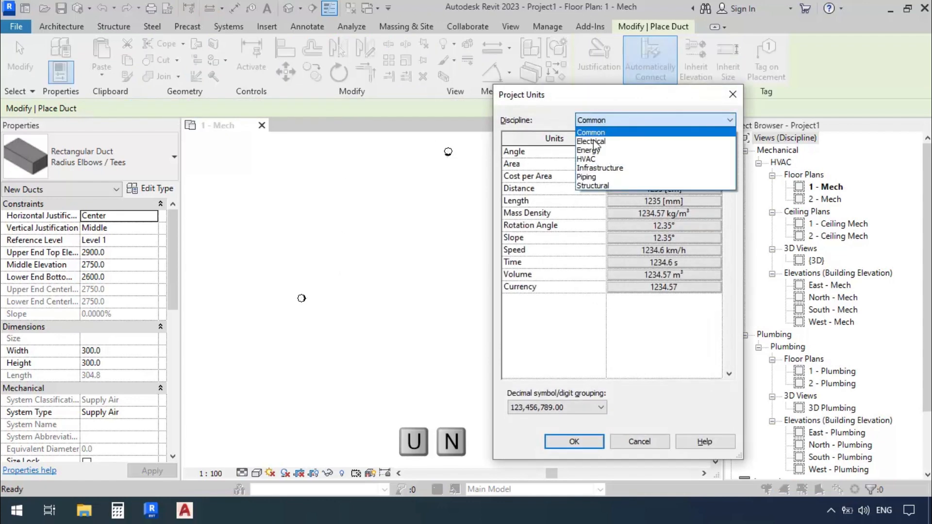
{"action": "left_click", "coordinate": [594, 160]}
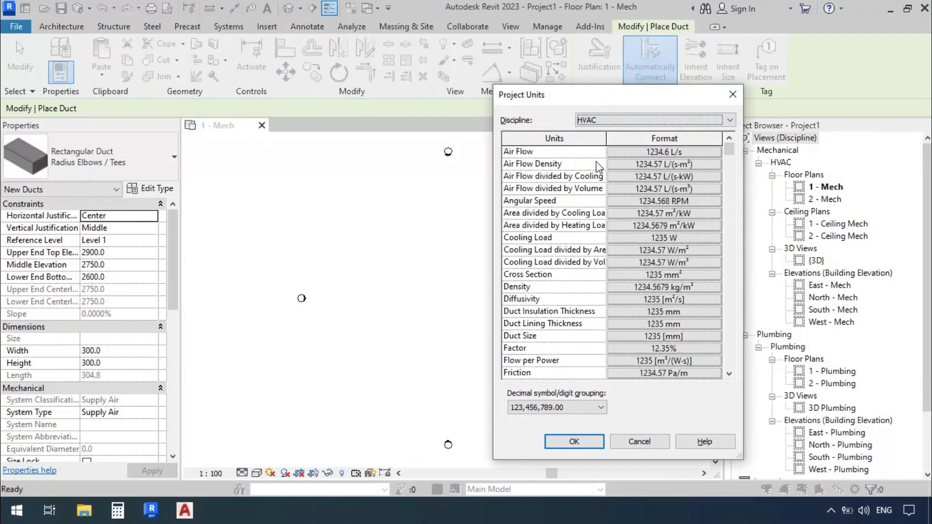
{"action": "left_click", "coordinate": [635, 338]}
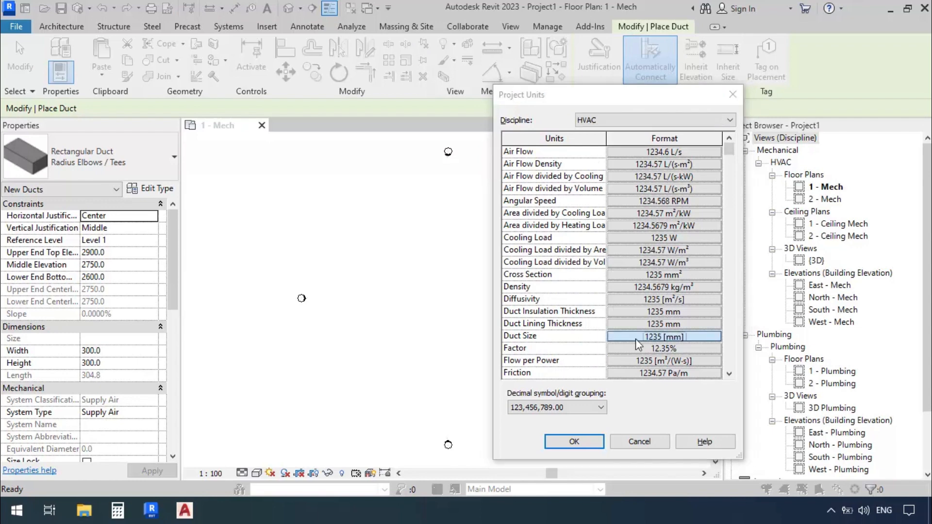
{"action": "left_click", "coordinate": [512, 222]}
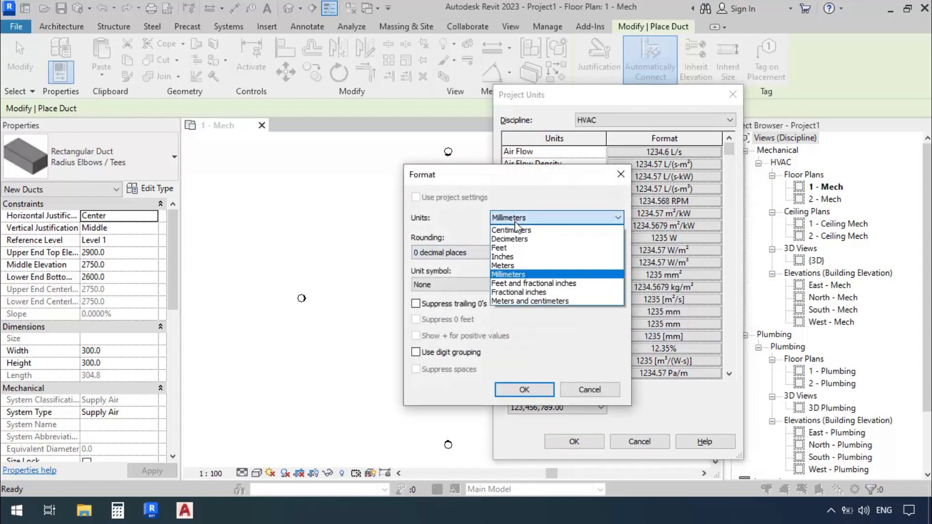
{"action": "left_click", "coordinate": [505, 256]}
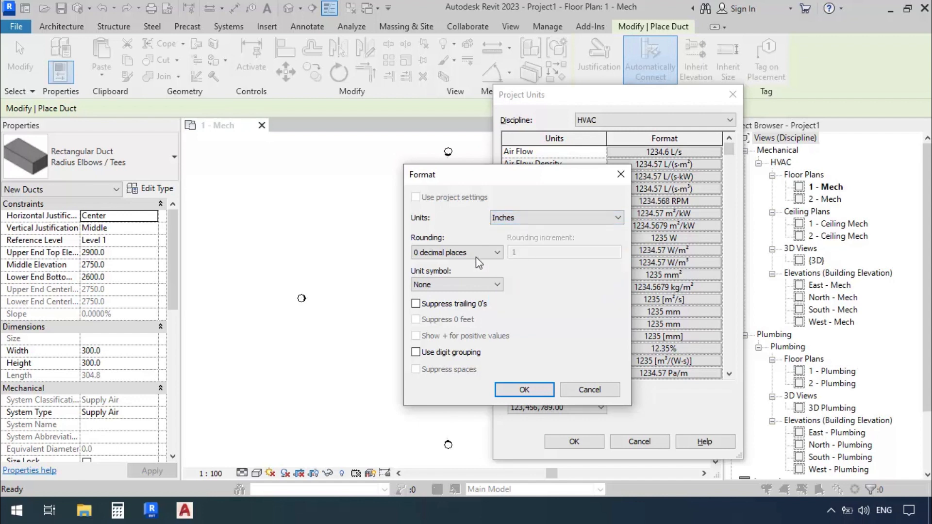
Step: Format the Duct Size unit with 2 decimal places and the "in" unit symbol, and apply the project units
{"action": "left_click", "coordinate": [457, 254]}
{"action": "left_click", "coordinate": [434, 309]}
{"action": "left_click", "coordinate": [432, 286]}
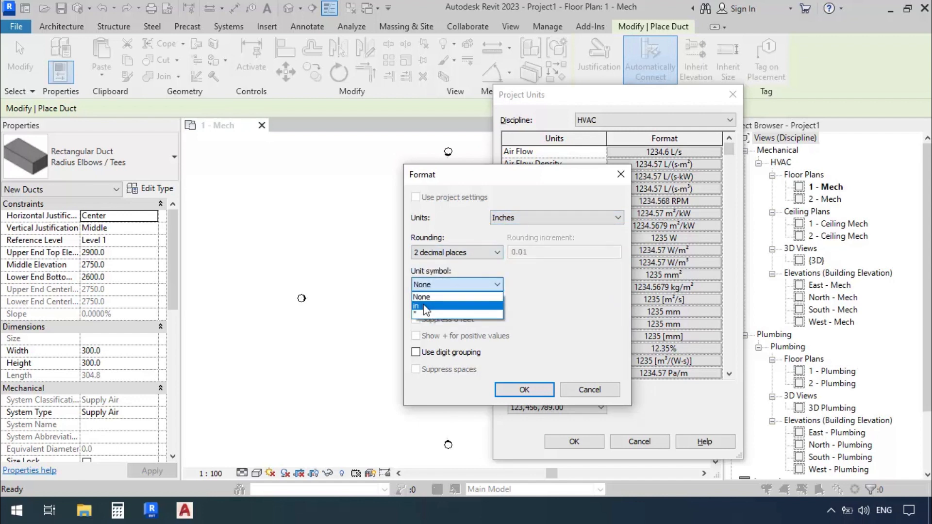
{"action": "left_click", "coordinate": [427, 304]}
{"action": "left_click", "coordinate": [507, 394]}
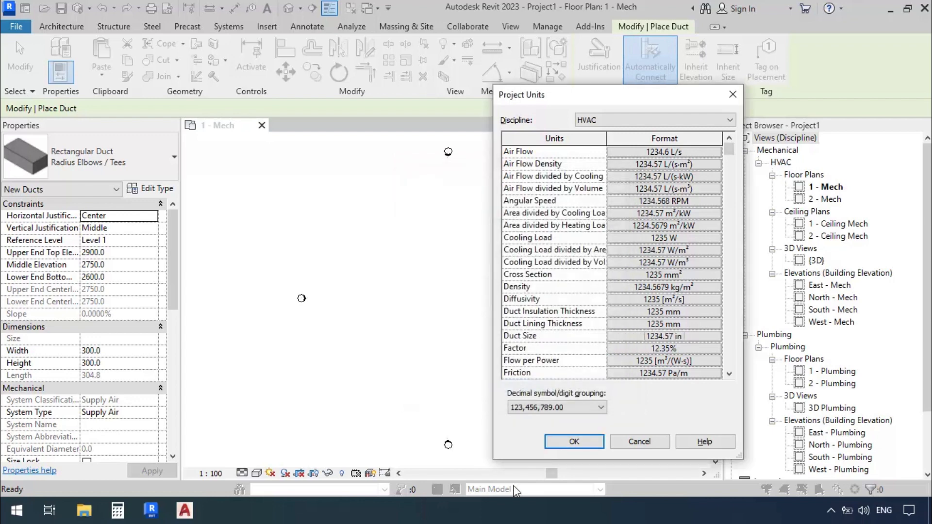
{"action": "left_click", "coordinate": [564, 444]}
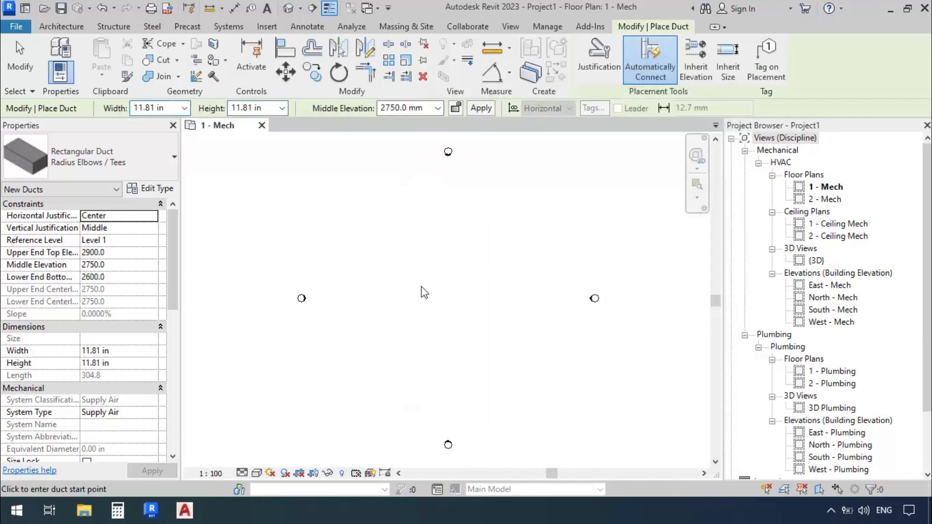
Step: Draw a short horizontal rectangular duct, 20 in wide and 16 in high, in the 1 - Mech floor plan
{"action": "left_click", "coordinate": [174, 111]}
{"action": "type", "text": "20"}
{"action": "key", "text": "Return"}
{"action": "left_click", "coordinate": [270, 107]}
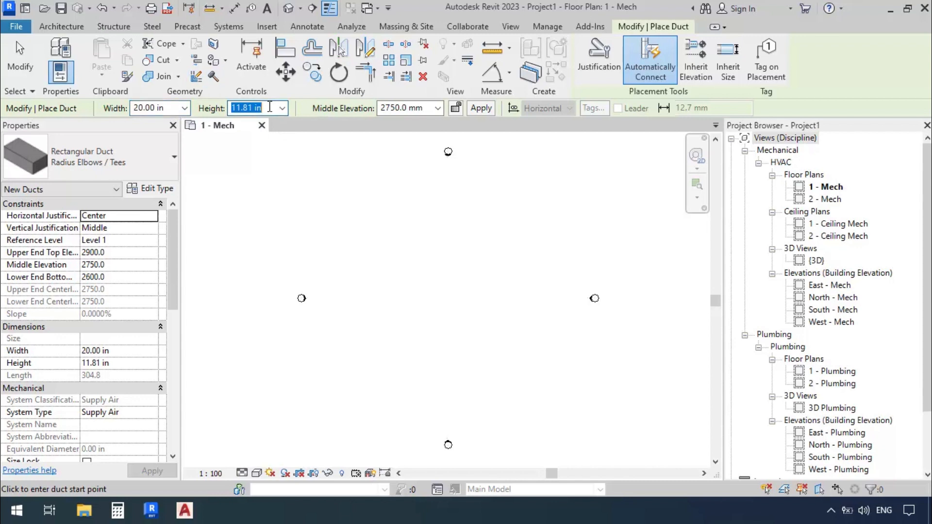
{"action": "type", "text": "16"}
{"action": "key", "text": "Return"}
{"action": "left_click", "coordinate": [363, 268]}
{"action": "scroll", "coordinate": [363, 269], "scroll_direction": "up", "scroll_amount": 6}
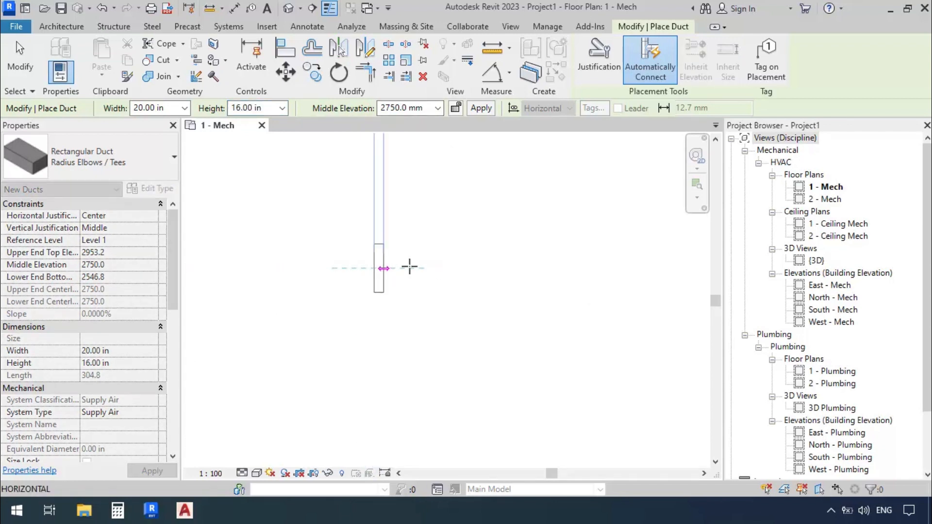
{"action": "left_click", "coordinate": [526, 268]}
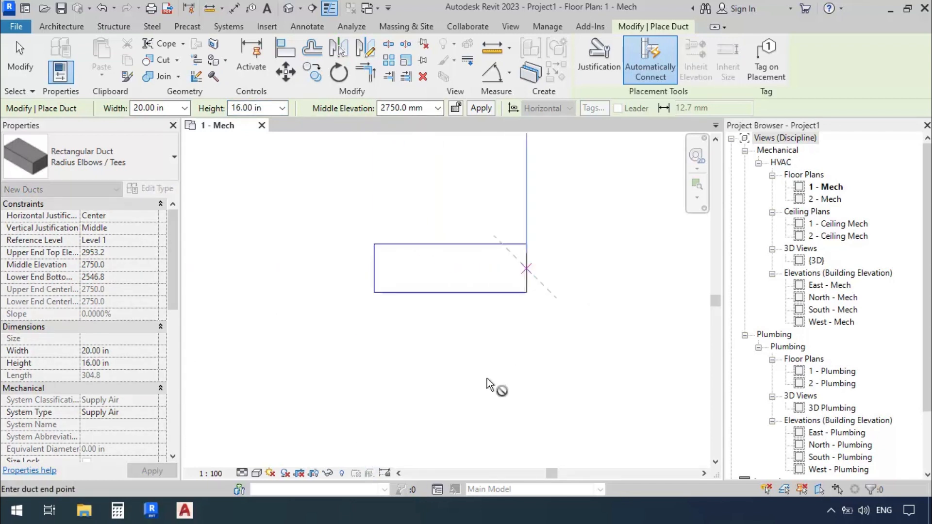
{"action": "key", "text": "Escape"}
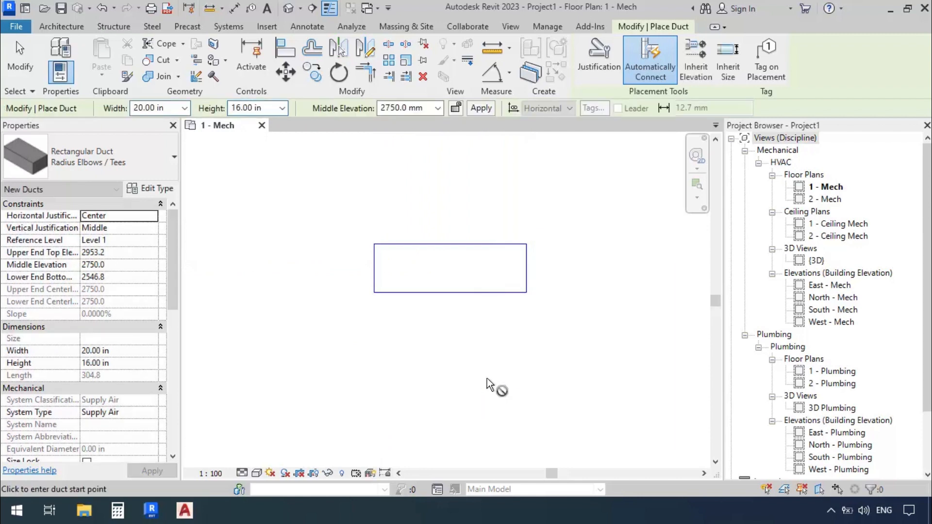
{"action": "middle_click_drag", "start_coordinate": [485, 393], "coordinate": [391, 418]}
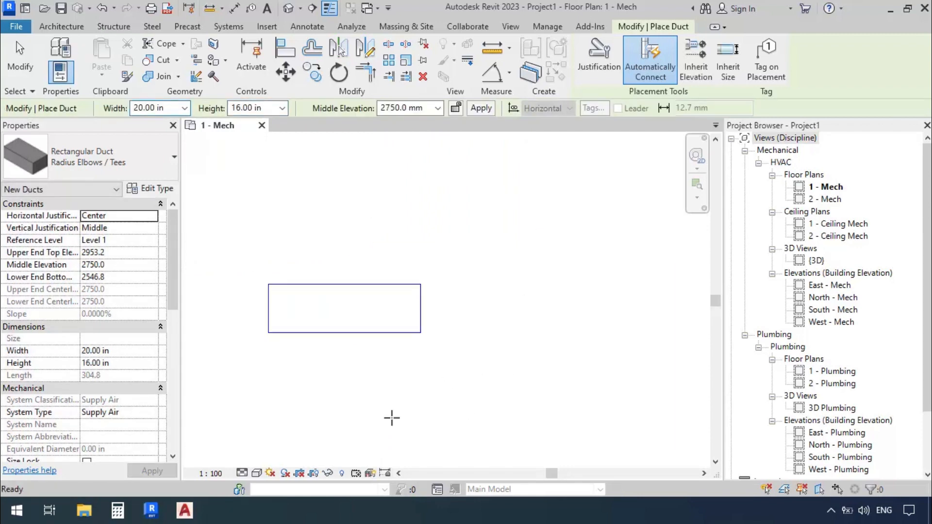
{"action": "left_click", "coordinate": [92, 165]}
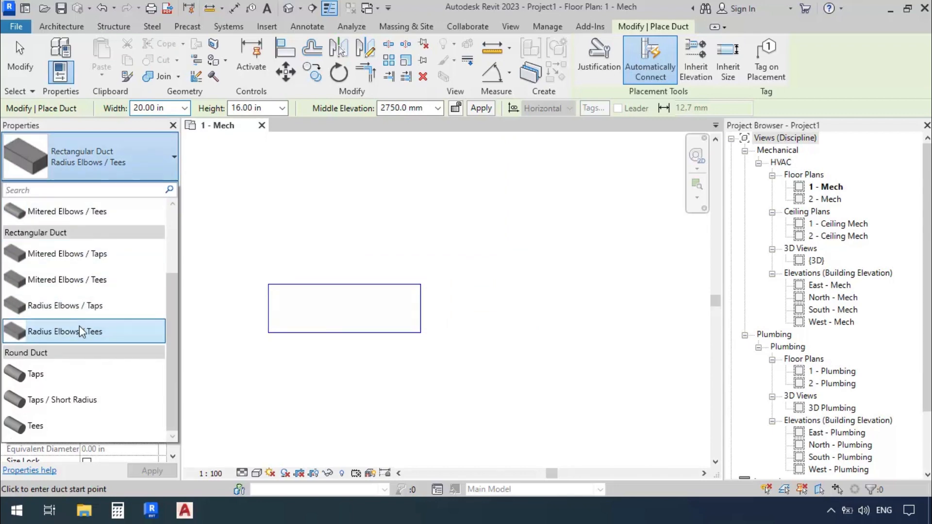
{"action": "mouse_move", "coordinate": [80, 325]}
{"action": "left_click", "coordinate": [492, 308]}
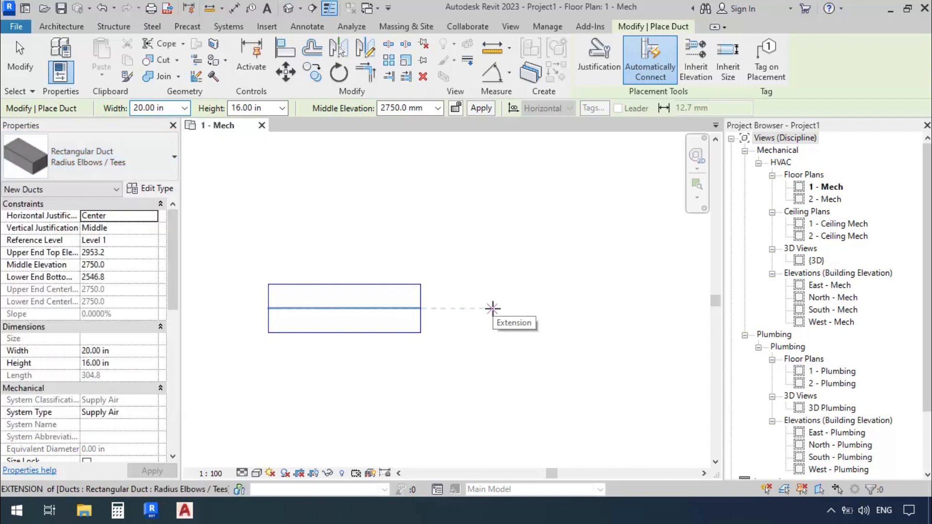
{"action": "key", "text": "Escape"}
{"action": "key", "text": "Escape"}
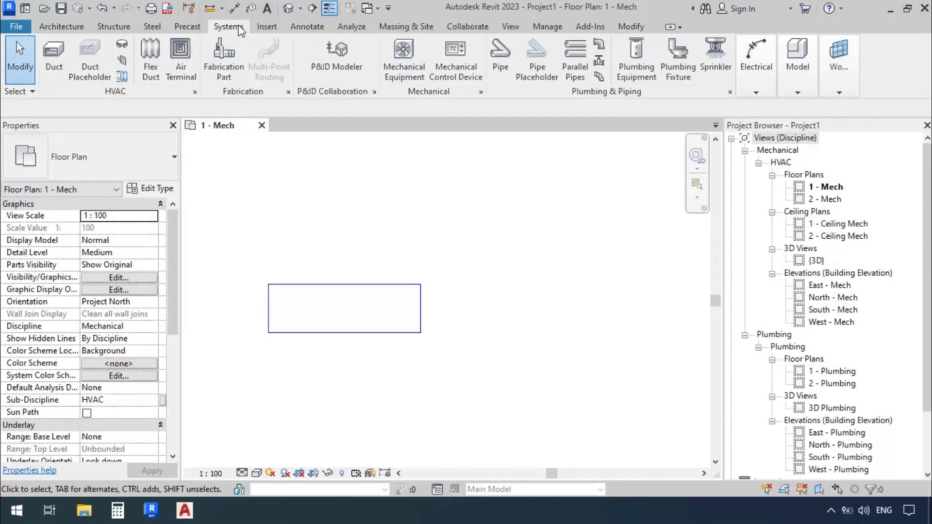
Step: Place a Rectangular Pants : Standard duct fitting connected to the right end of the 20 x 16 in duct
{"action": "left_click", "coordinate": [122, 44]}
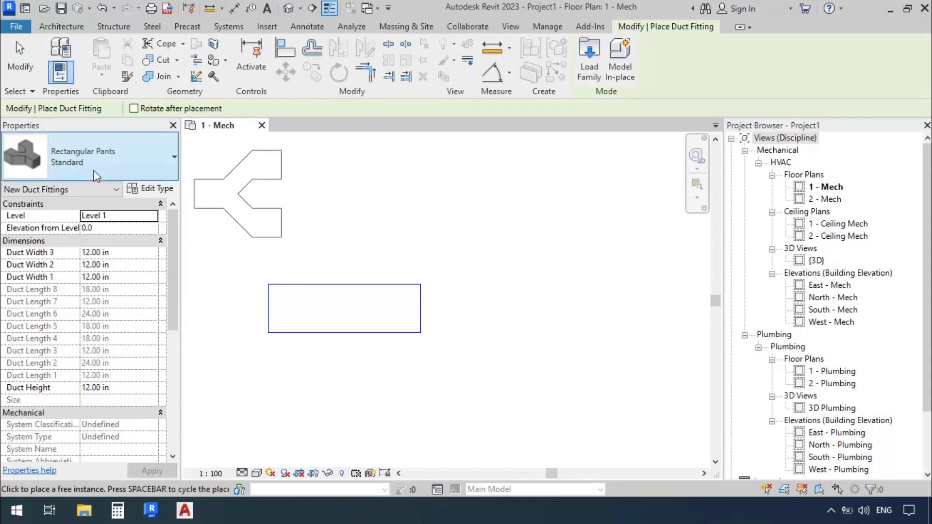
{"action": "left_click", "coordinate": [88, 155]}
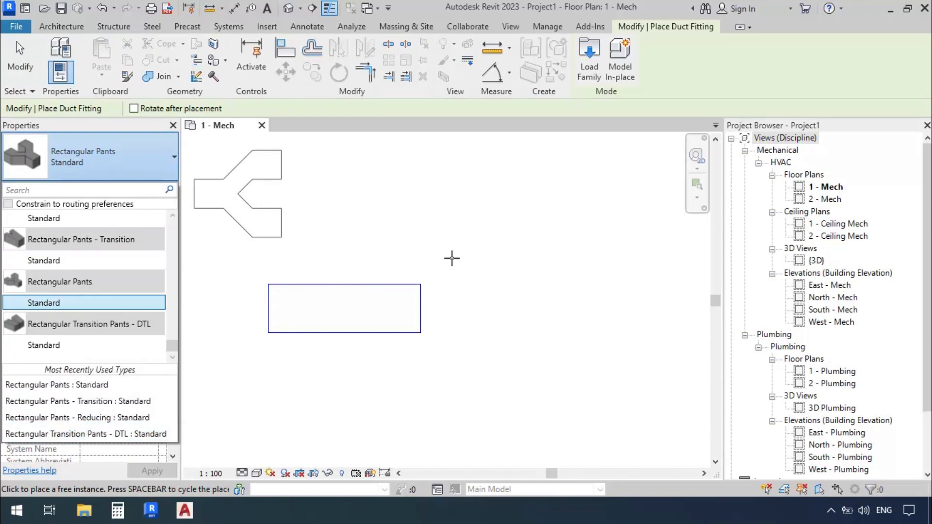
{"action": "middle_click_drag", "start_coordinate": [461, 317], "coordinate": [477, 321]}
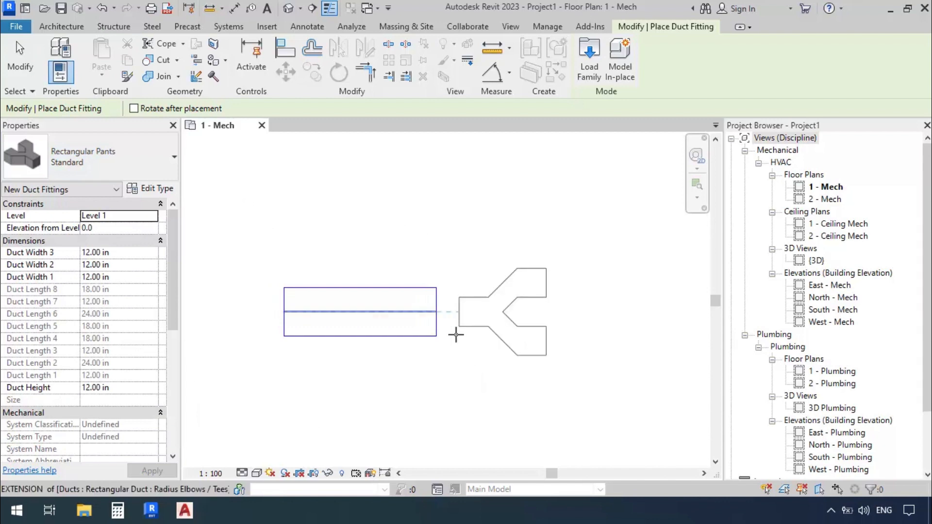
{"action": "left_click", "coordinate": [438, 311]}
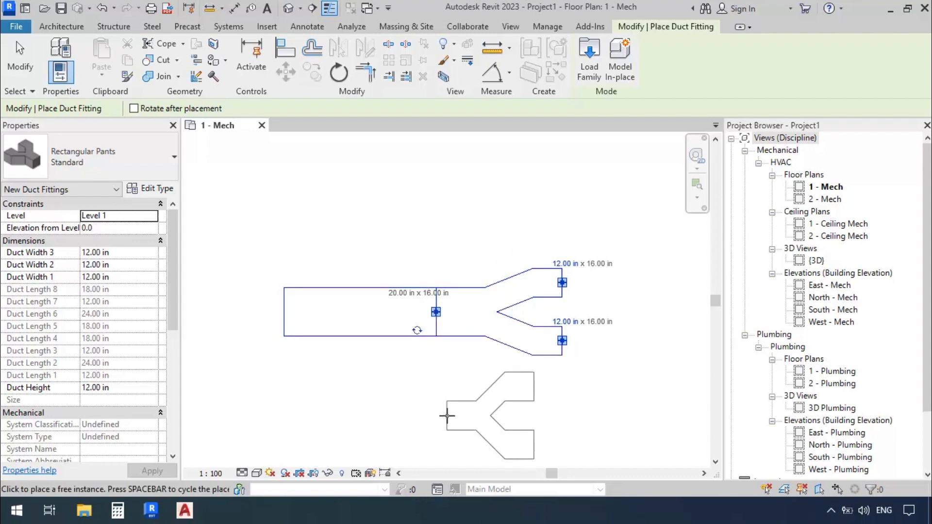
{"action": "middle_click_drag", "start_coordinate": [446, 417], "coordinate": [368, 369]}
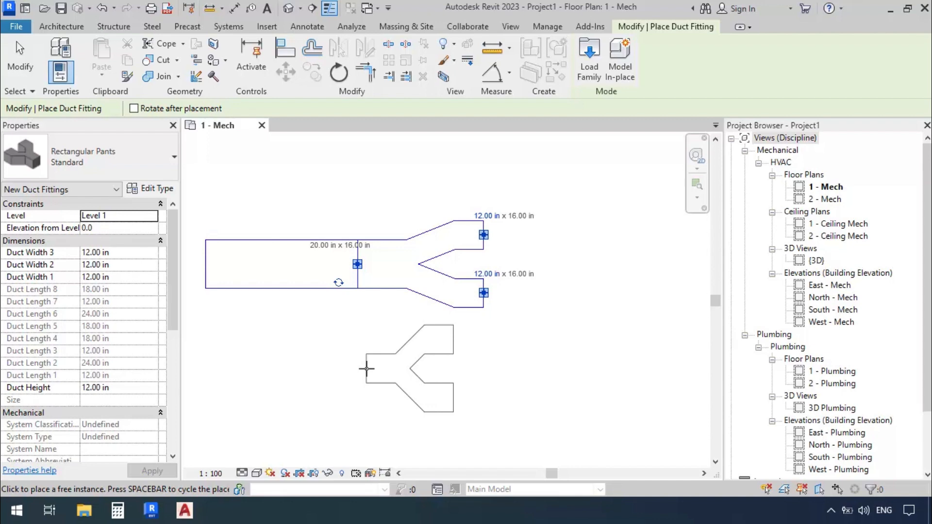
{"action": "key", "text": "Escape"}
{"action": "key", "text": "Escape"}
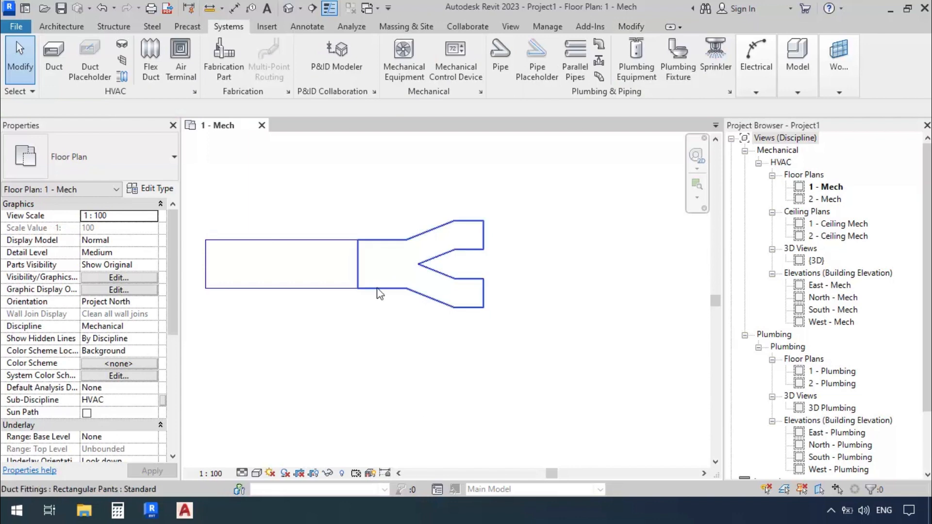
Step: Try unequal branch widths on the pants fitting, with 18 in for the upper branch and 10 in for the lower branch
{"action": "left_click", "coordinate": [354, 245]}
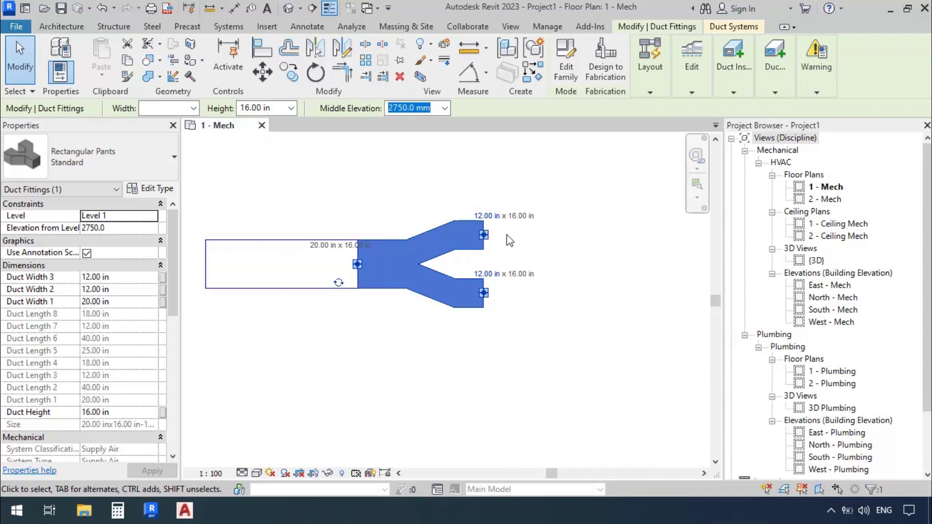
{"action": "left_click", "coordinate": [483, 216]}
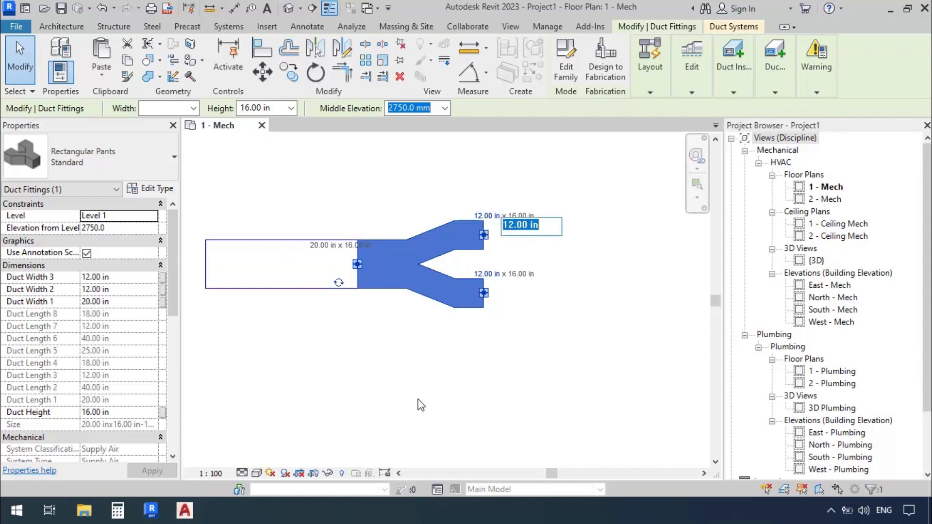
{"action": "type", "text": "18"}
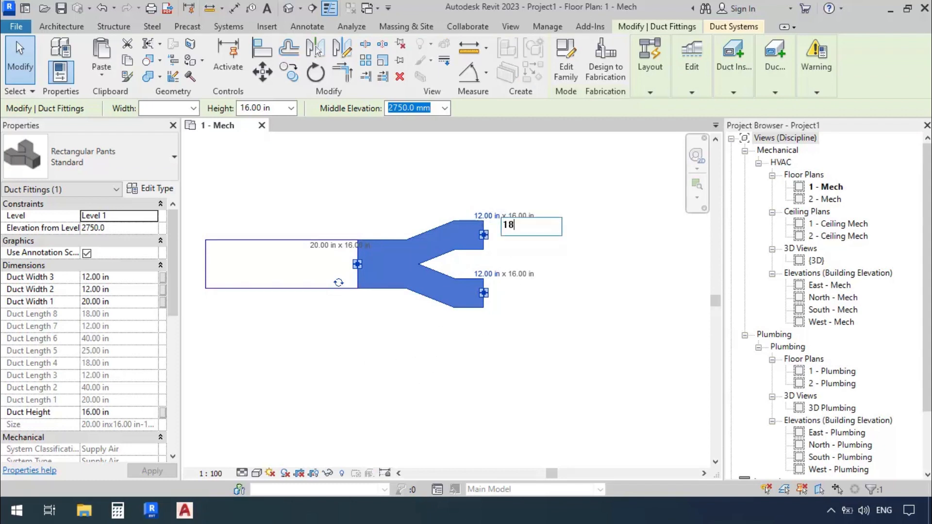
{"action": "key", "text": "Return"}
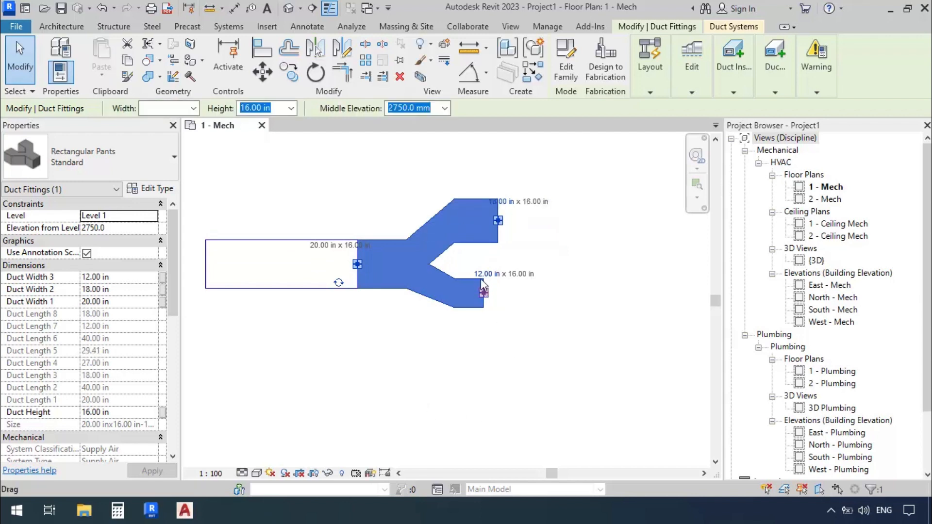
{"action": "left_click", "coordinate": [483, 275]}
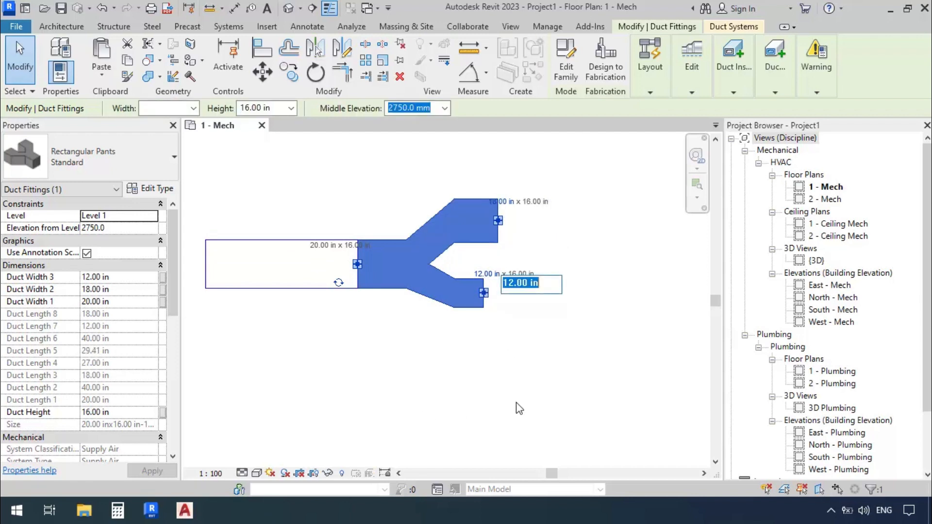
{"action": "type", "text": "10"}
{"action": "key", "text": "Return"}
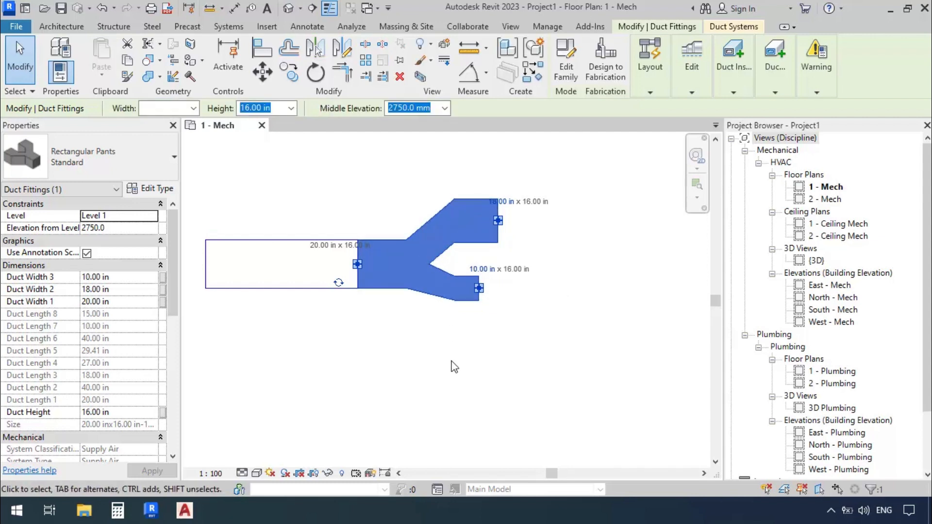
Step: Set both the lower and upper branch widths of the pants fitting to 14 in
{"action": "left_click", "coordinate": [483, 270]}
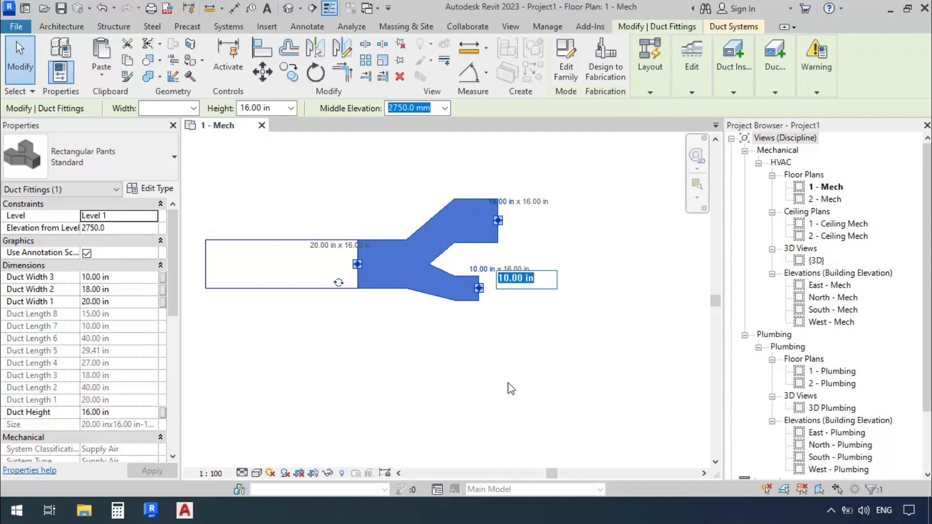
{"action": "type", "text": "14"}
{"action": "key", "text": "Return"}
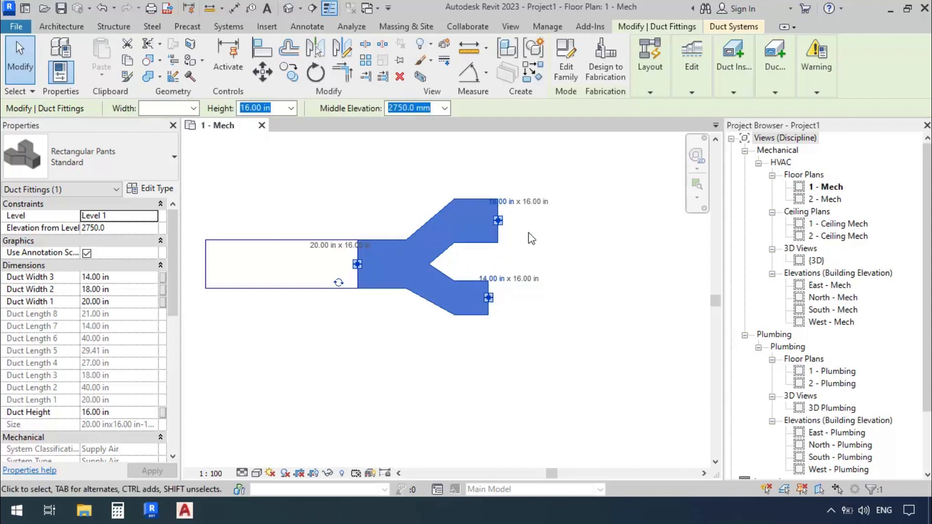
{"action": "left_click", "coordinate": [504, 202]}
{"action": "type", "text": "14"}
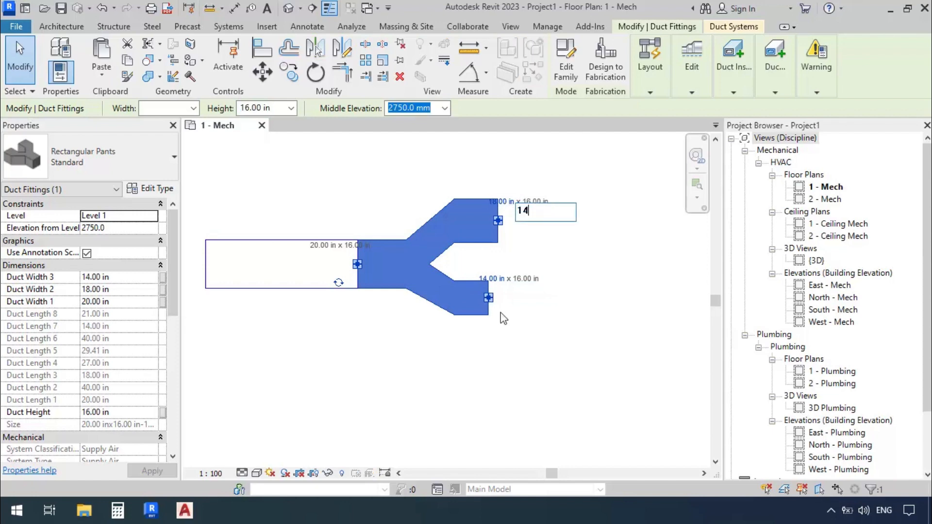
{"action": "key", "text": "Return"}
{"action": "left_click", "coordinate": [503, 350]}
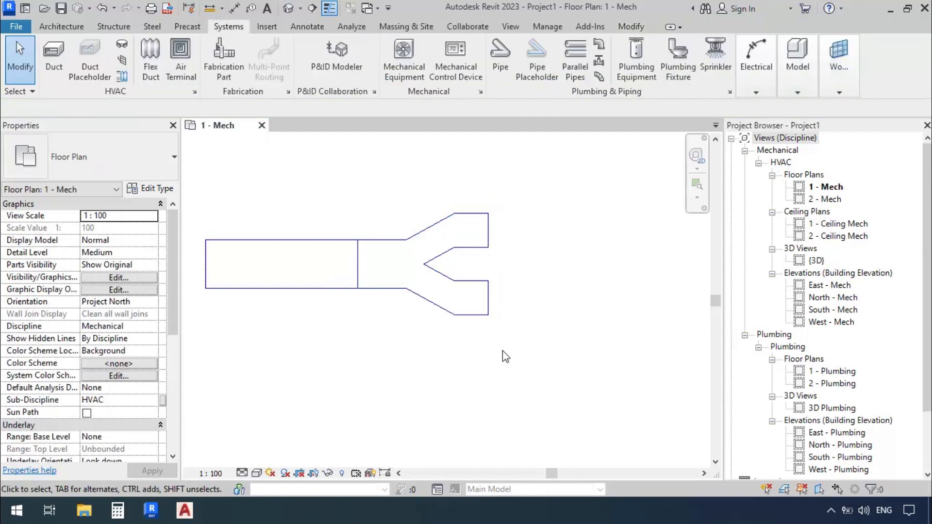
Step: Draw a straight horizontal duct, 14 in wide and 10 in high, from the upper branch of the Rectangular Pants fitting
{"action": "scroll", "coordinate": [492, 191], "scroll_direction": "down", "scroll_amount": 3}
{"action": "left_click", "coordinate": [480, 202]}
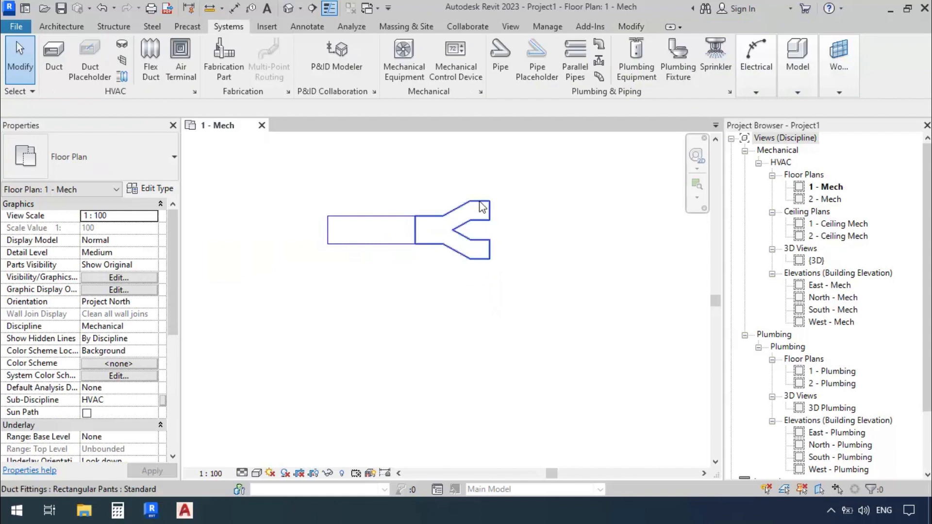
{"action": "scroll", "coordinate": [534, 194], "scroll_direction": "up", "scroll_amount": 3}
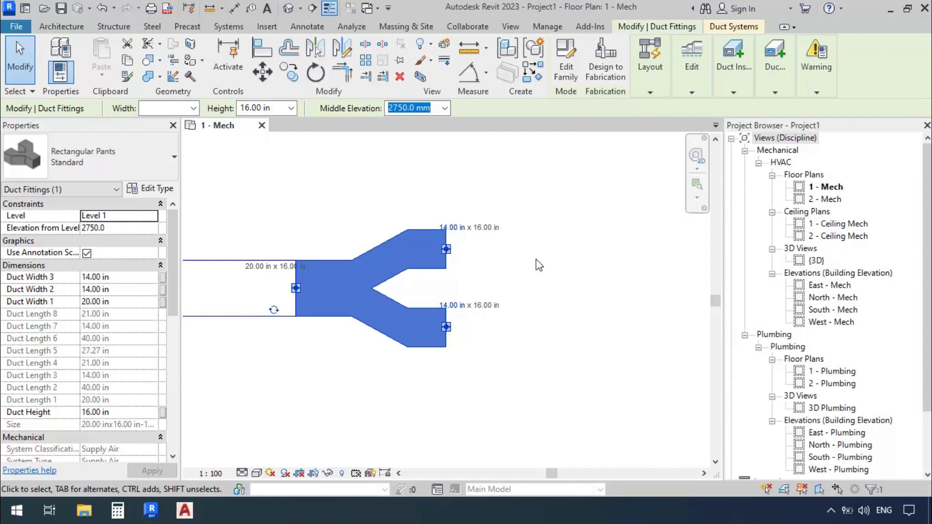
{"action": "right_click", "coordinate": [451, 253]}
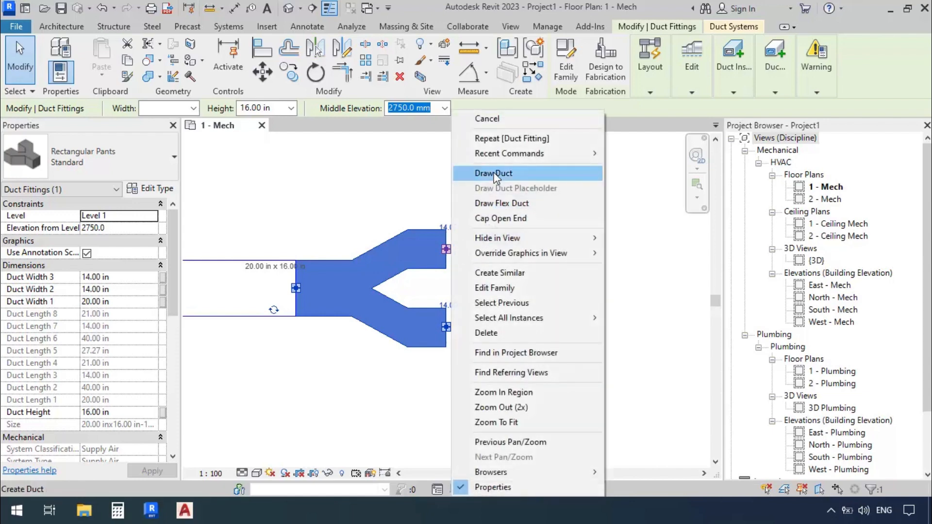
{"action": "left_click", "coordinate": [488, 173]}
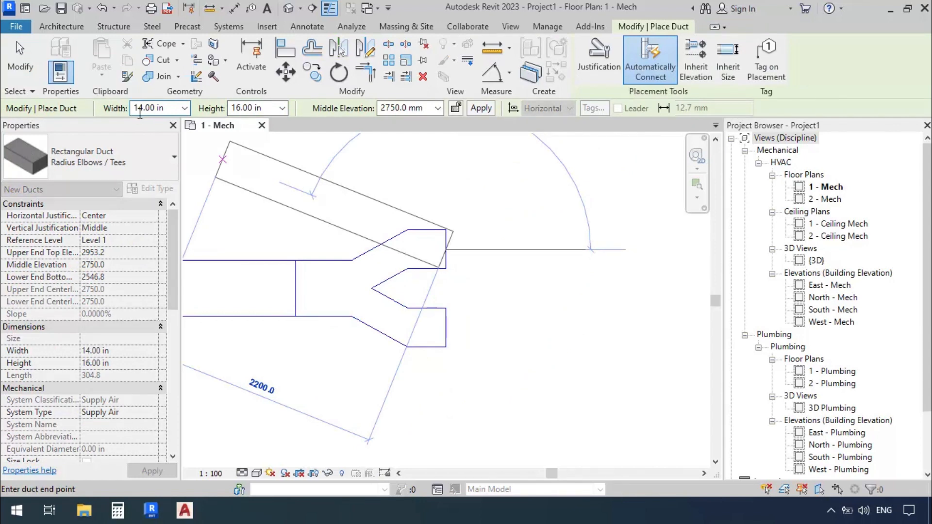
{"action": "left_click_drag", "start_coordinate": [232, 107], "coordinate": [267, 106]}
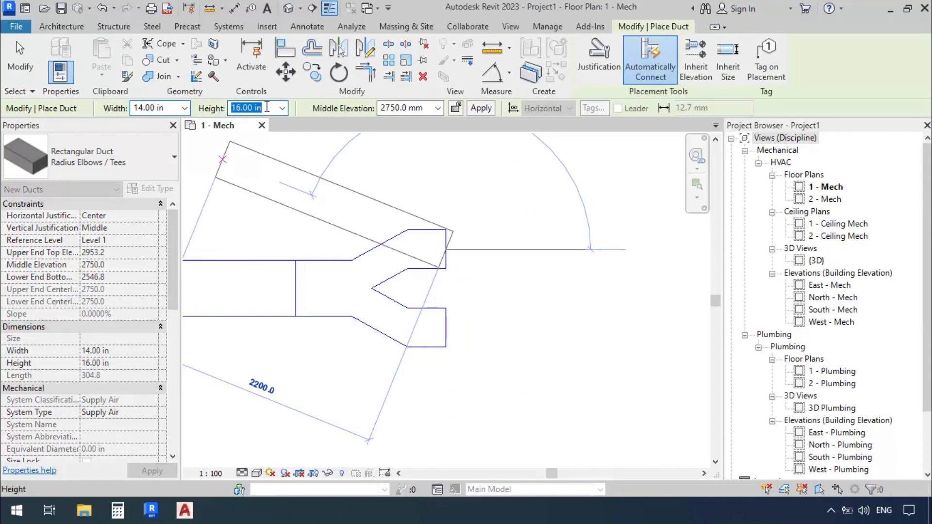
{"action": "type", "text": "10"}
{"action": "key", "text": "Return"}
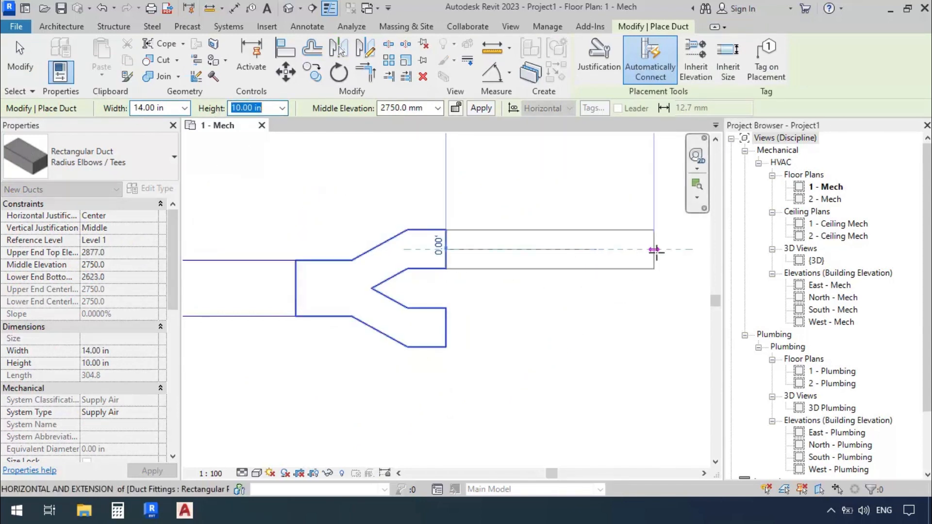
{"action": "left_click", "coordinate": [670, 249]}
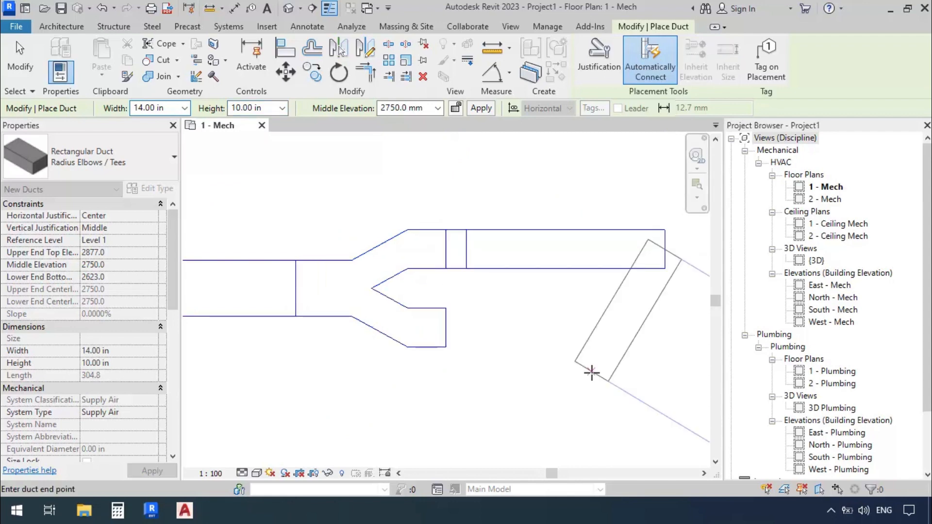
{"action": "key", "text": "Escape"}
{"action": "key", "text": "Escape"}
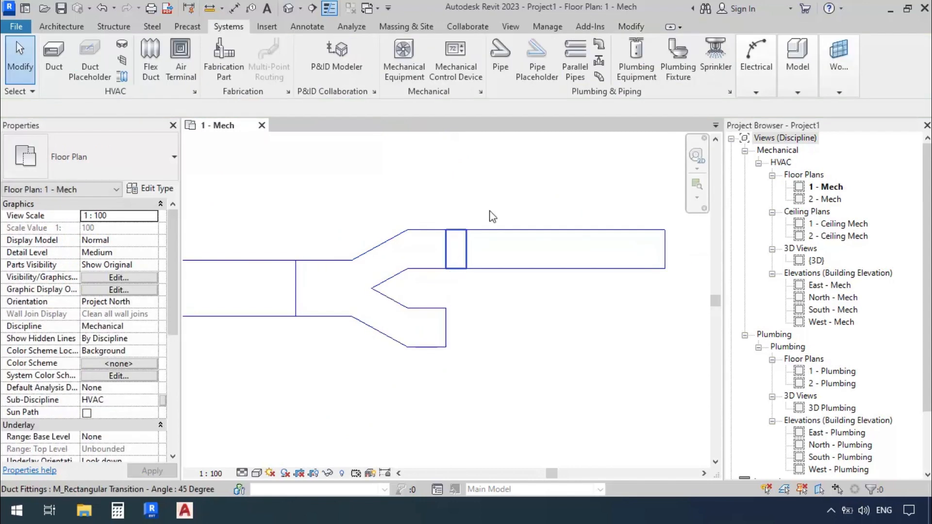
Step: Copy the 20 x 16 in main duct straight down three times, leaving clear space between the copies
{"action": "scroll", "coordinate": [491, 215], "scroll_direction": "down", "scroll_amount": 3}
{"action": "middle_click_drag", "start_coordinate": [456, 319], "coordinate": [439, 305]}
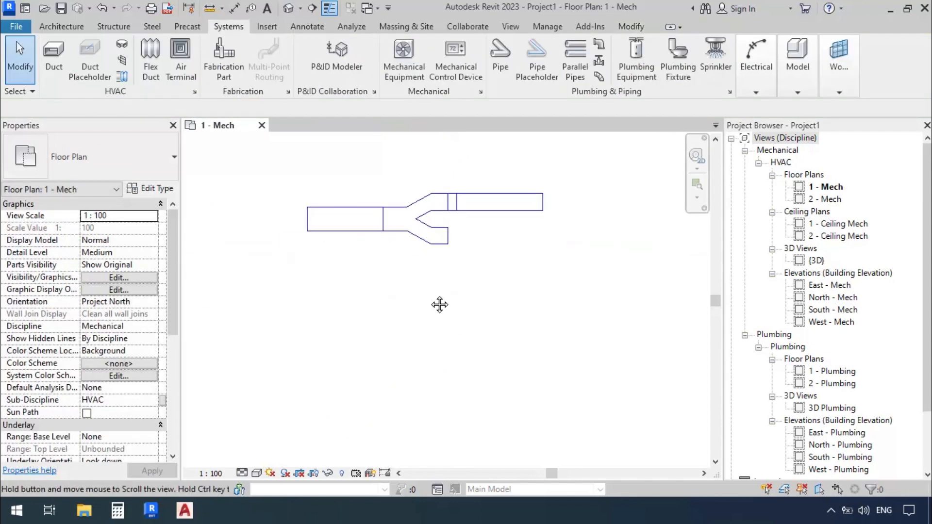
{"action": "left_click", "coordinate": [311, 232]}
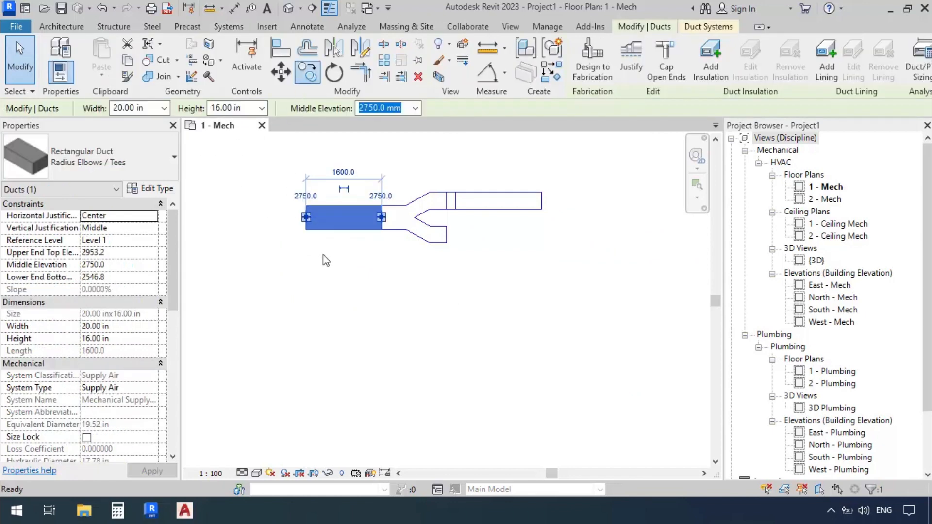
{"action": "key", "text": "c"}
{"action": "key", "text": "o"}
{"action": "left_click", "coordinate": [342, 231]}
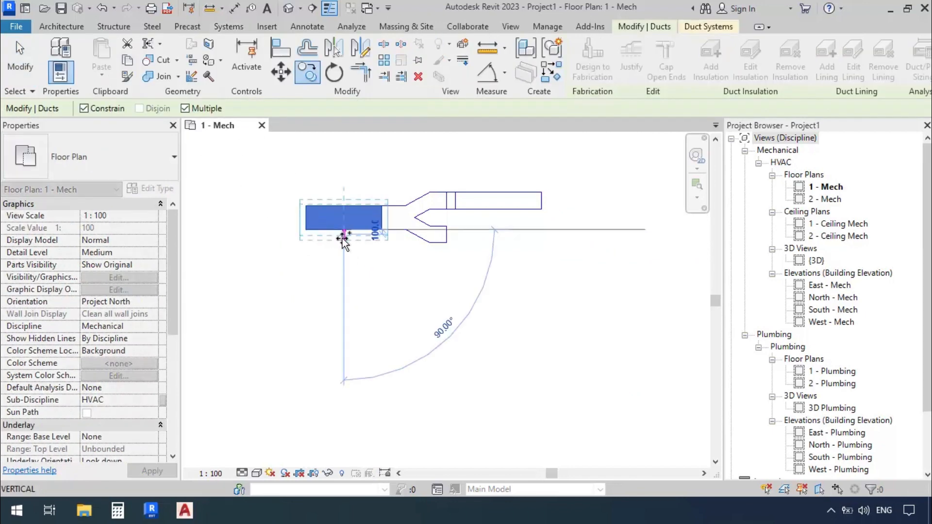
{"action": "key", "text": "Return"}
{"action": "left_click", "coordinate": [328, 415]}
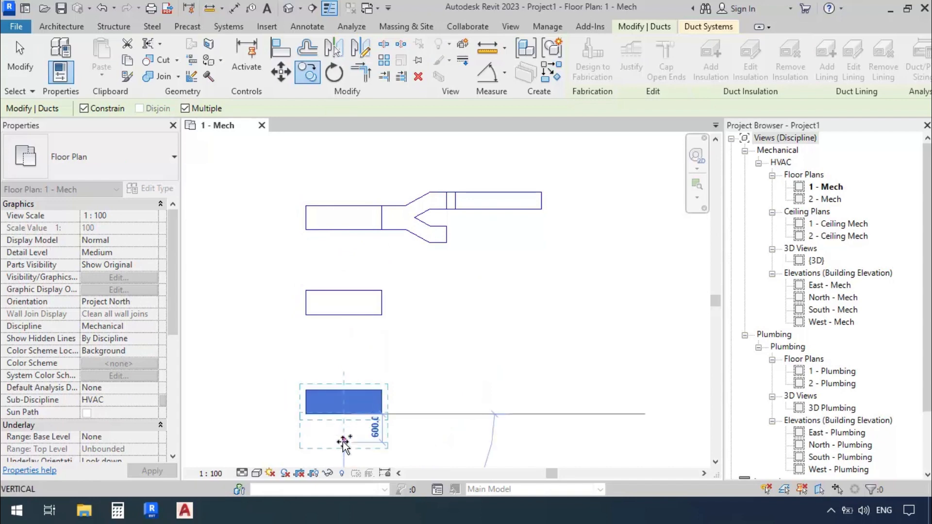
{"action": "middle_click_drag", "start_coordinate": [350, 423], "coordinate": [326, 281]}
{"action": "left_click", "coordinate": [320, 366]}
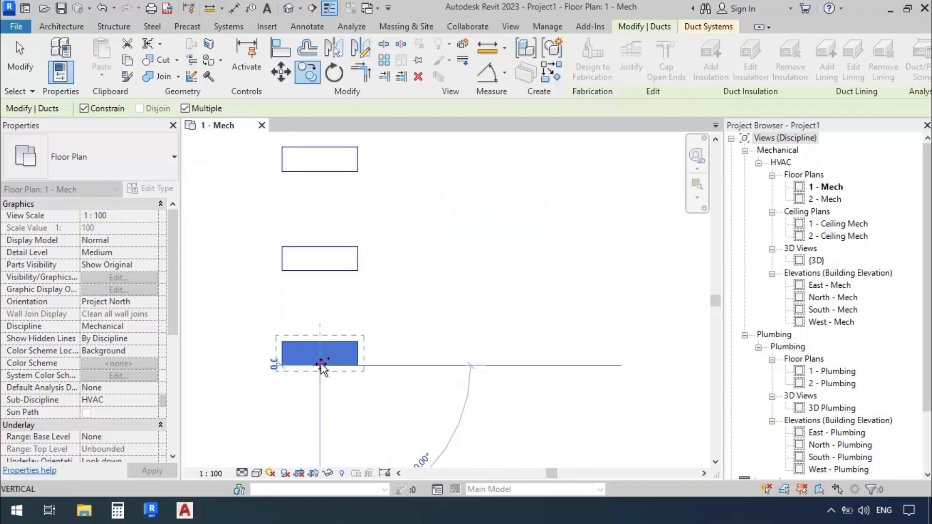
{"action": "key", "text": "Escape"}
{"action": "key", "text": "Escape"}
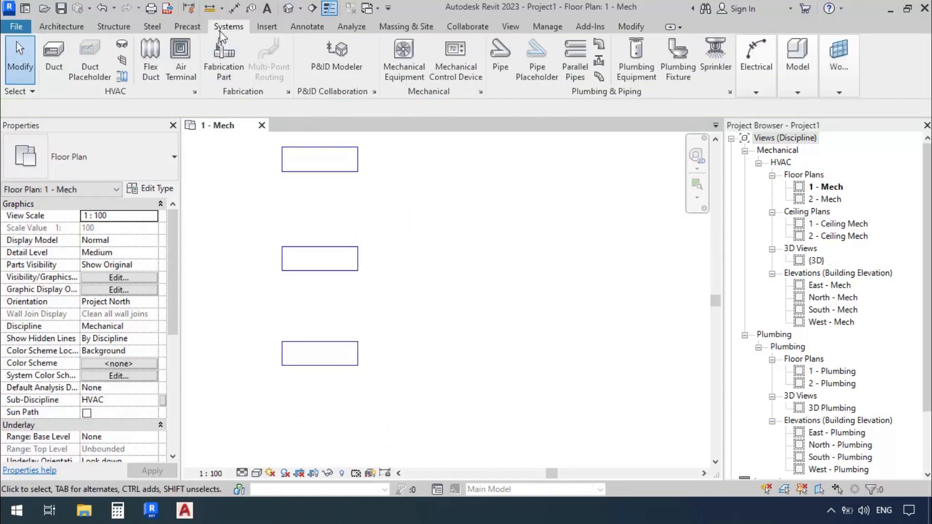
Step: Place a Rectangular Transition Pants - DTL : Standard fitting on the right end of the first duct copy
{"action": "left_click", "coordinate": [122, 44]}
{"action": "left_click", "coordinate": [136, 161]}
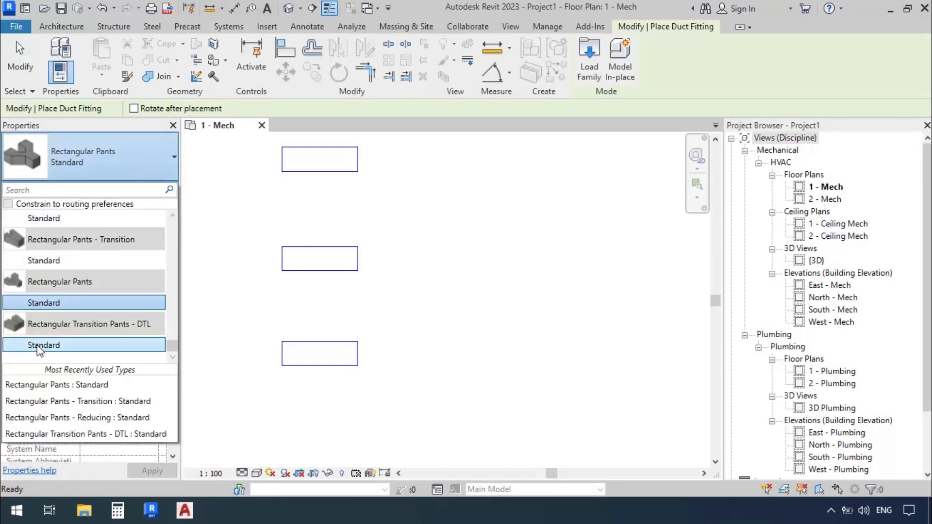
{"action": "left_click", "coordinate": [38, 345]}
{"action": "middle_click_drag", "start_coordinate": [416, 202], "coordinate": [436, 376]}
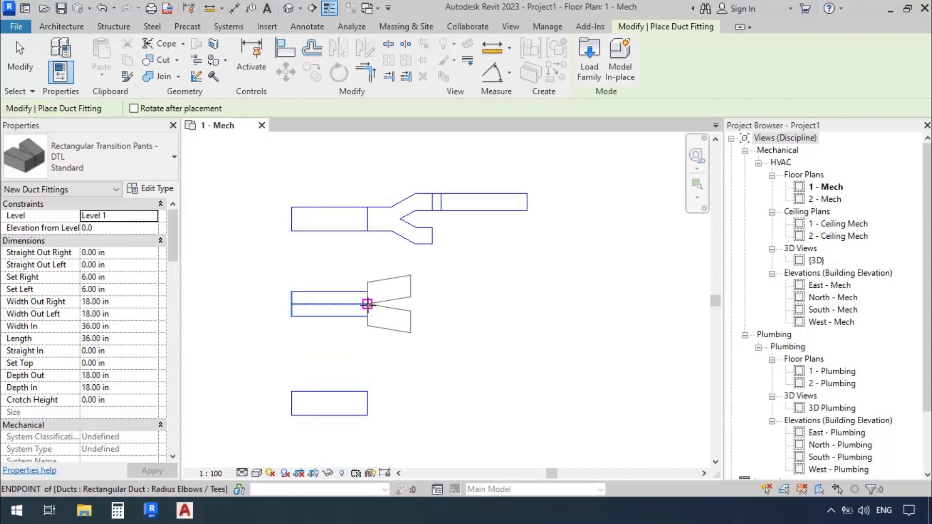
{"action": "left_click", "coordinate": [370, 361]}
{"action": "scroll", "coordinate": [365, 358], "scroll_direction": "up", "scroll_amount": 3}
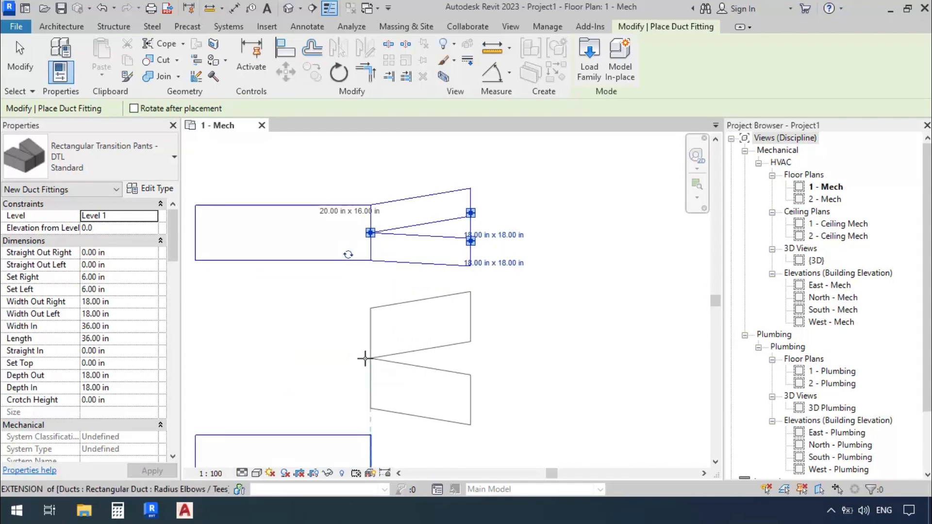
{"action": "key", "text": "Escape"}
{"action": "key", "text": "Escape"}
Step: Set the lower and upper outlet widths of the transition pants fitting to 14 in each
{"action": "left_click", "coordinate": [432, 266]}
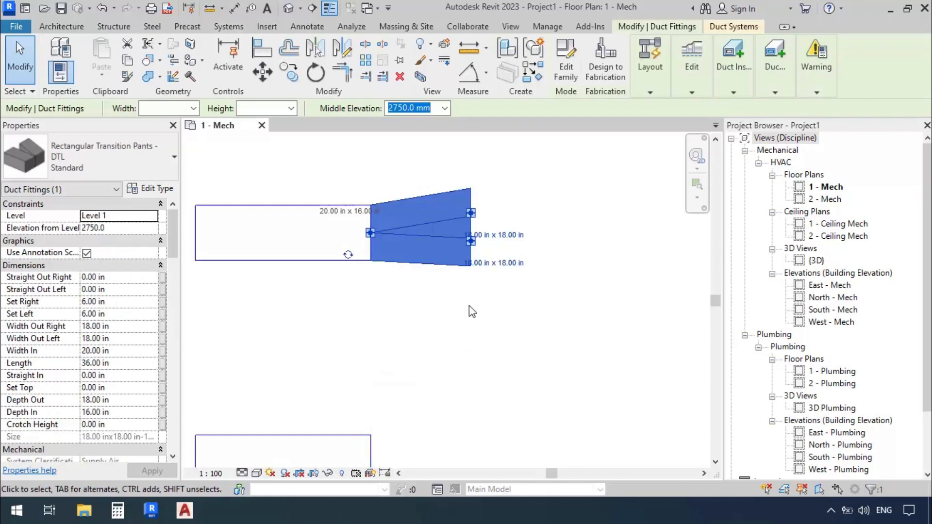
{"action": "middle_click_drag", "start_coordinate": [468, 312], "coordinate": [416, 340]}
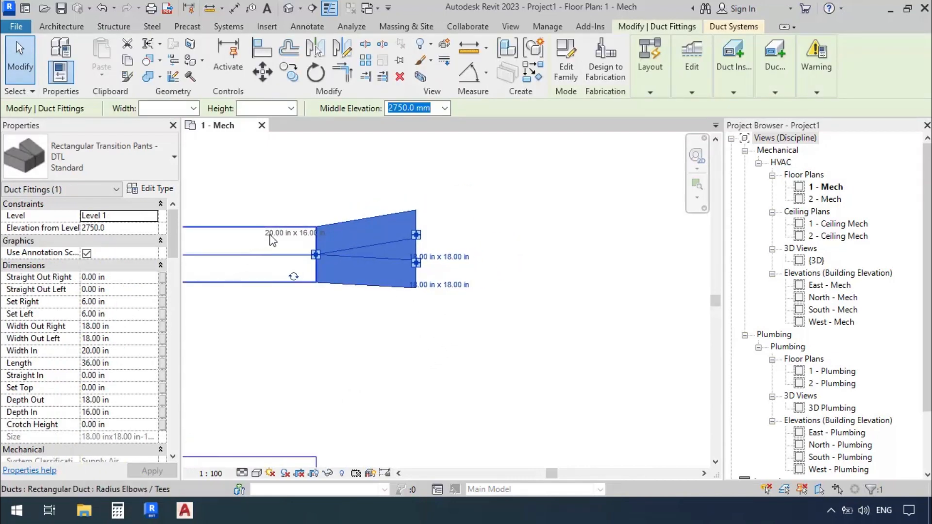
{"action": "left_click", "coordinate": [423, 285]}
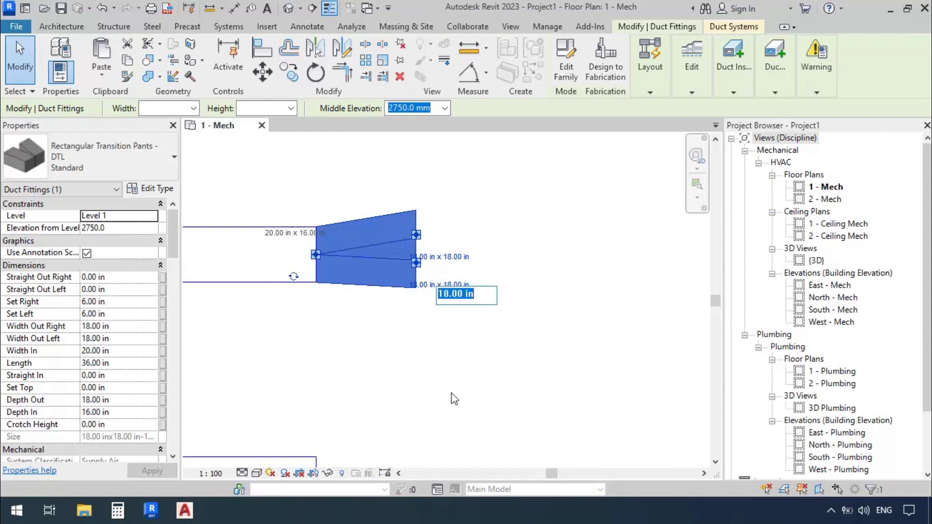
{"action": "type", "text": "1"}
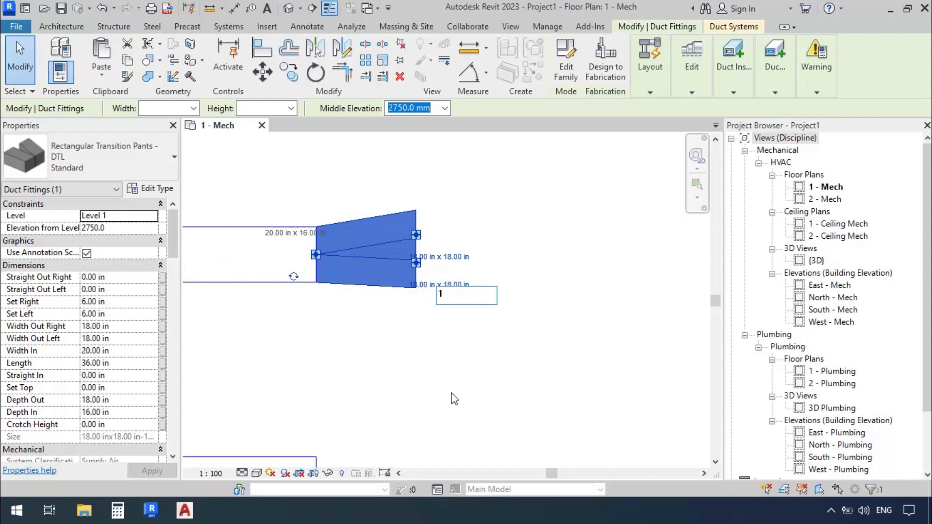
{"action": "type", "text": "4"}
{"action": "key", "text": "Return"}
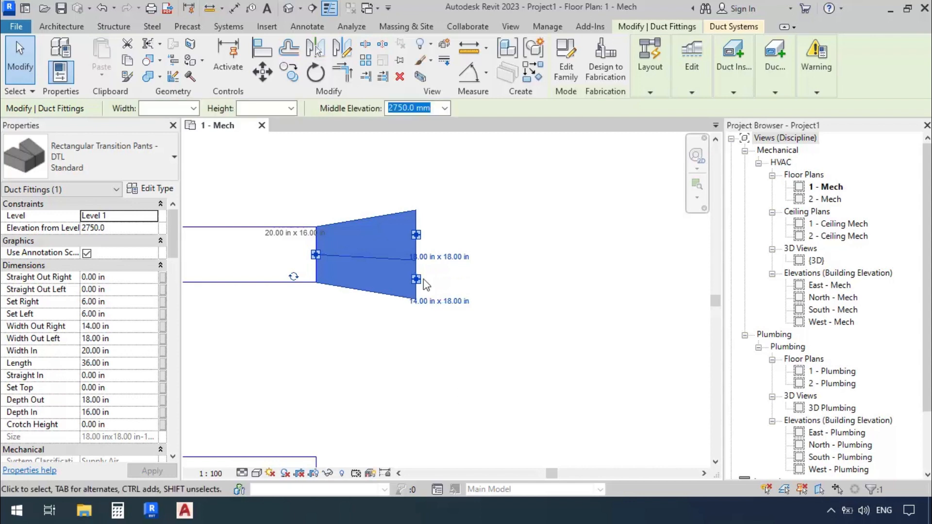
{"action": "left_click", "coordinate": [423, 258]}
{"action": "type", "text": "1"}
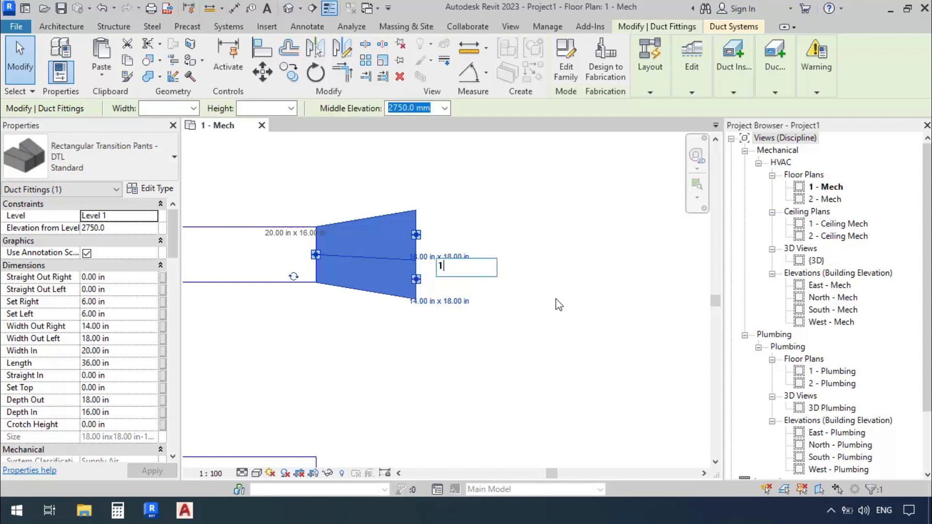
{"action": "type", "text": "4"}
{"action": "key", "text": "Return"}
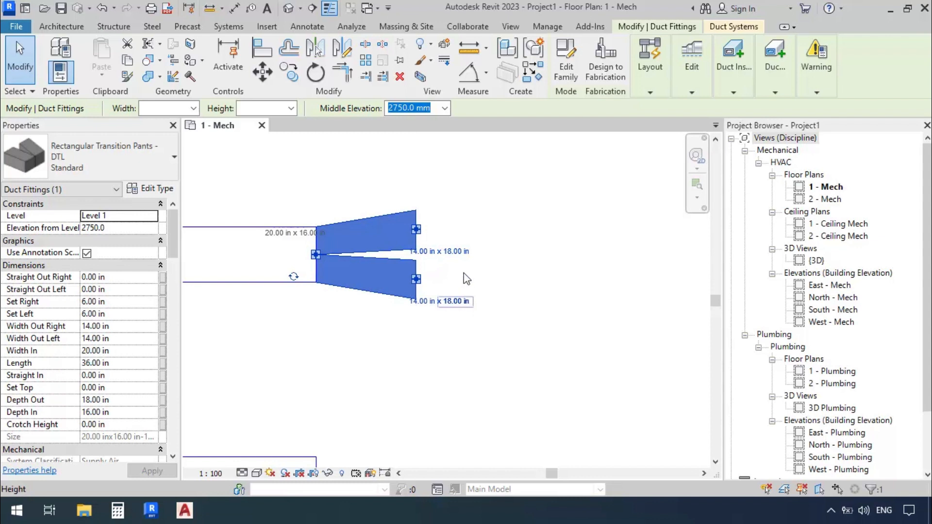
Step: Set the outlet depth of the transition pants fitting to 10 in
{"action": "left_click", "coordinate": [441, 254]}
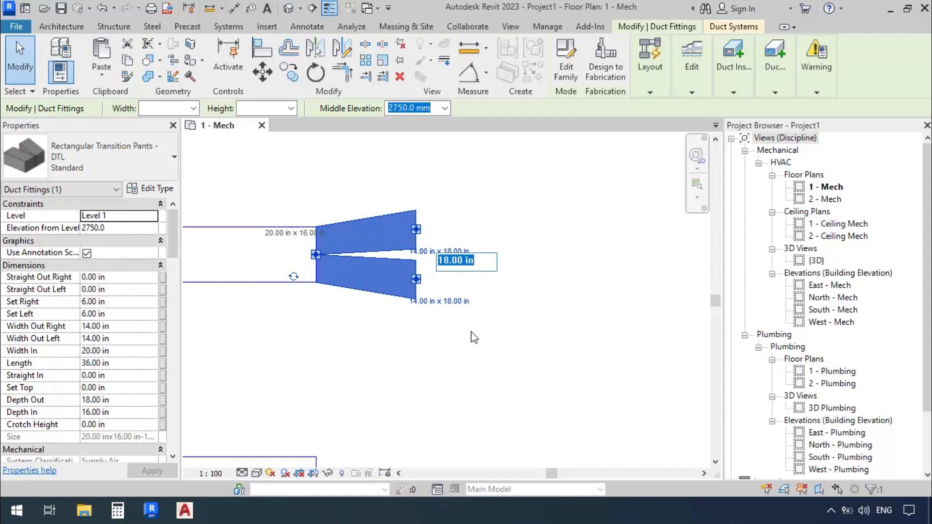
{"action": "type", "text": "10"}
{"action": "key", "text": "Return"}
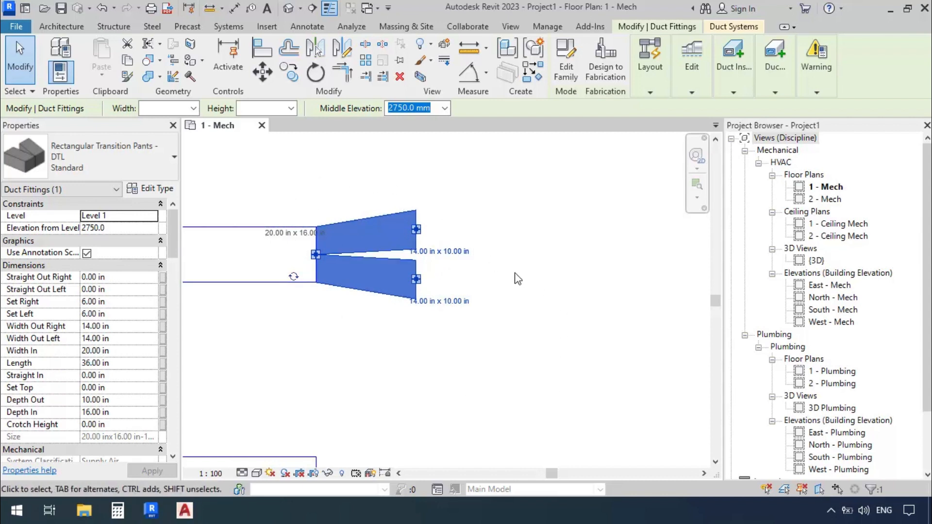
Step: Try a Set Right offset of 20 in on the transition pants fitting
{"action": "scroll", "coordinate": [517, 279], "scroll_direction": "down", "scroll_amount": 1}
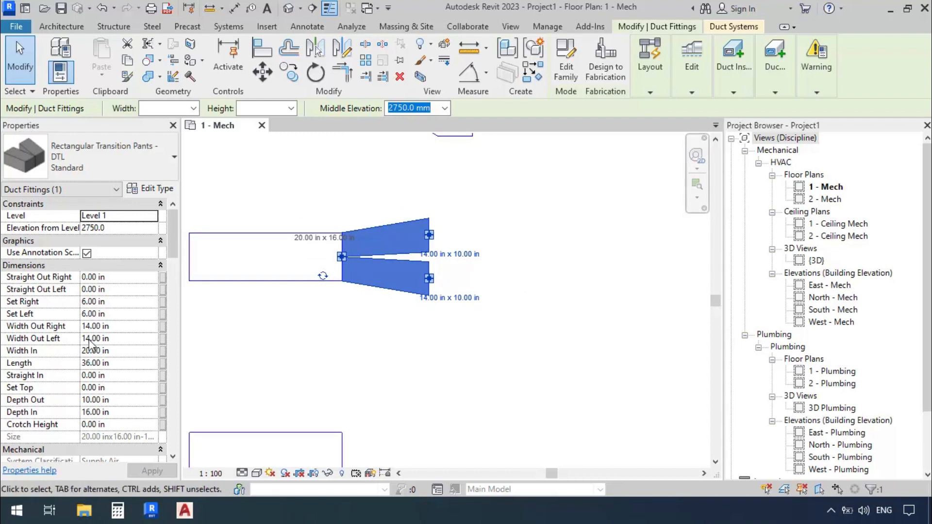
{"action": "scroll", "coordinate": [92, 346], "scroll_direction": "down", "scroll_amount": 1}
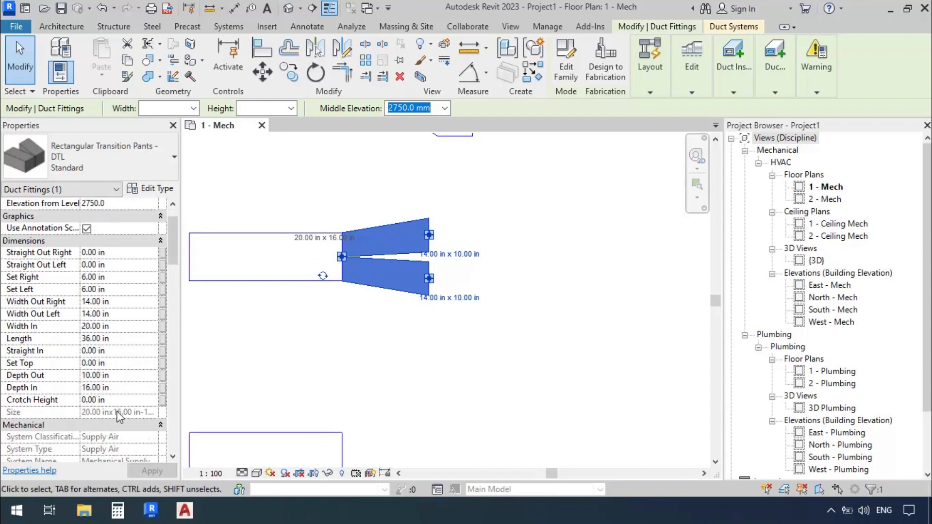
{"action": "left_click", "coordinate": [134, 277]}
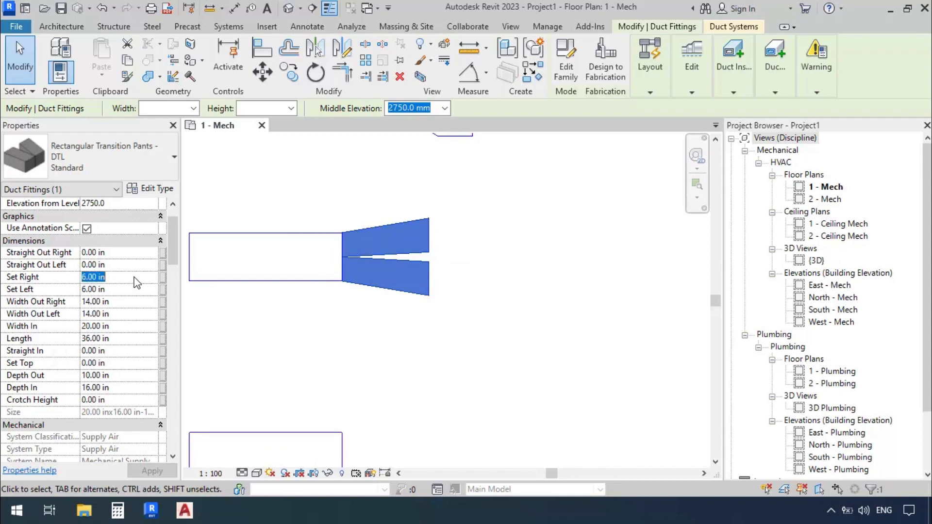
{"action": "type", "text": "20"}
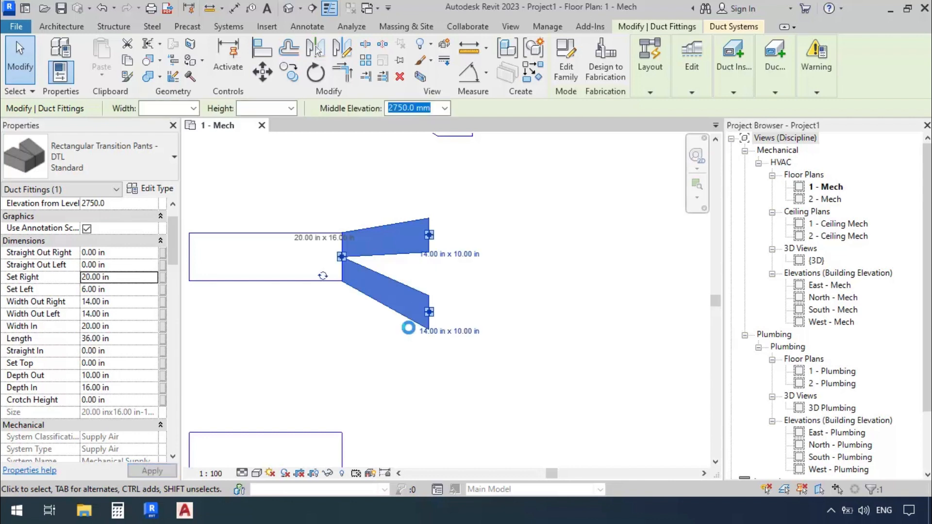
Step: Set the transition pants fitting's Set Right offset to -2 in and its Set Left offset to 15 in
{"action": "left_click", "coordinate": [121, 279]}
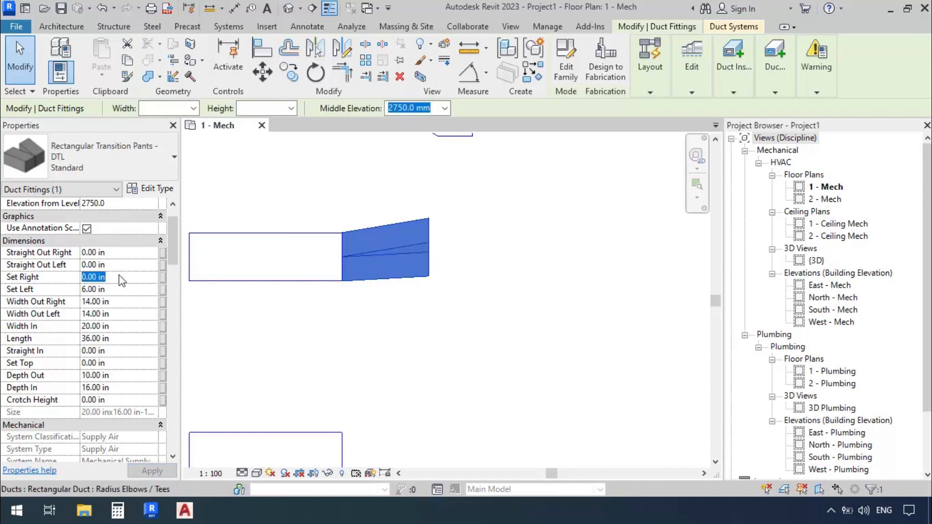
{"action": "type", "text": "-"}
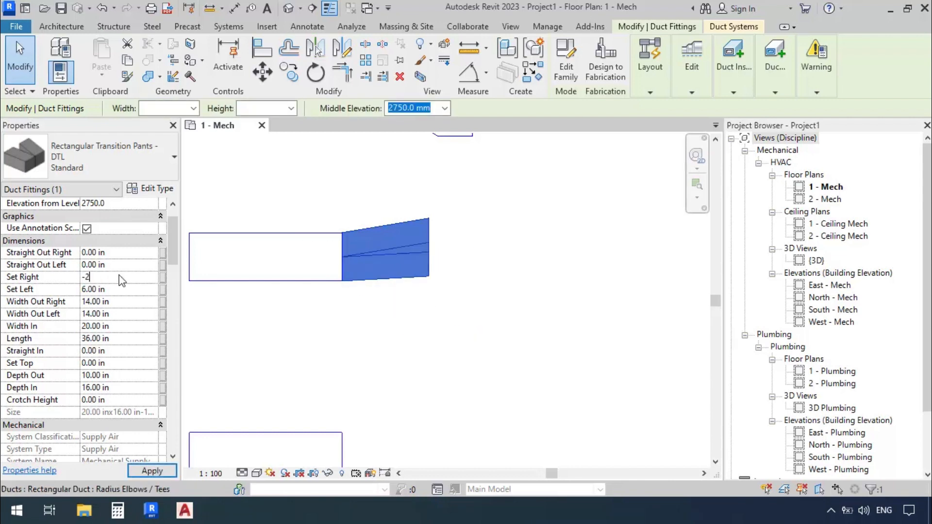
{"action": "type", "text": "2"}
{"action": "left_click", "coordinate": [120, 290]}
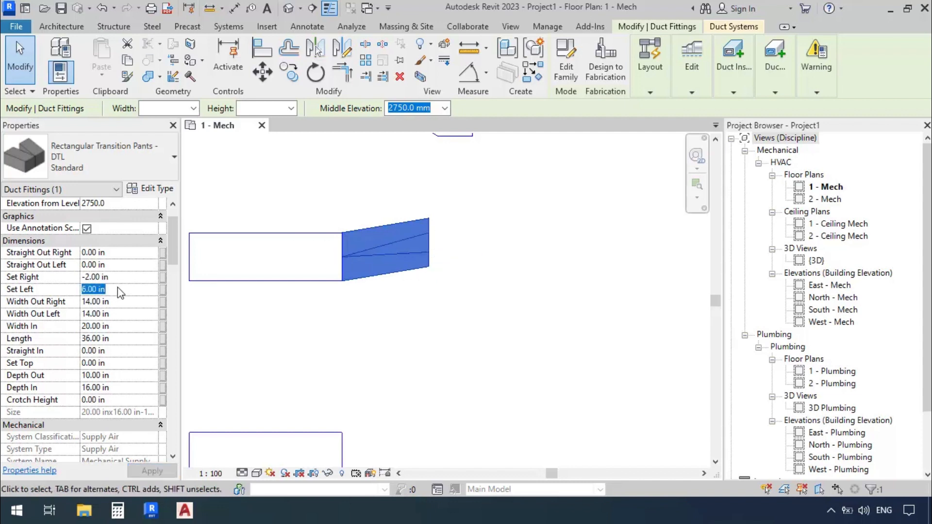
{"action": "type", "text": "15"}
{"action": "key", "text": "Return"}
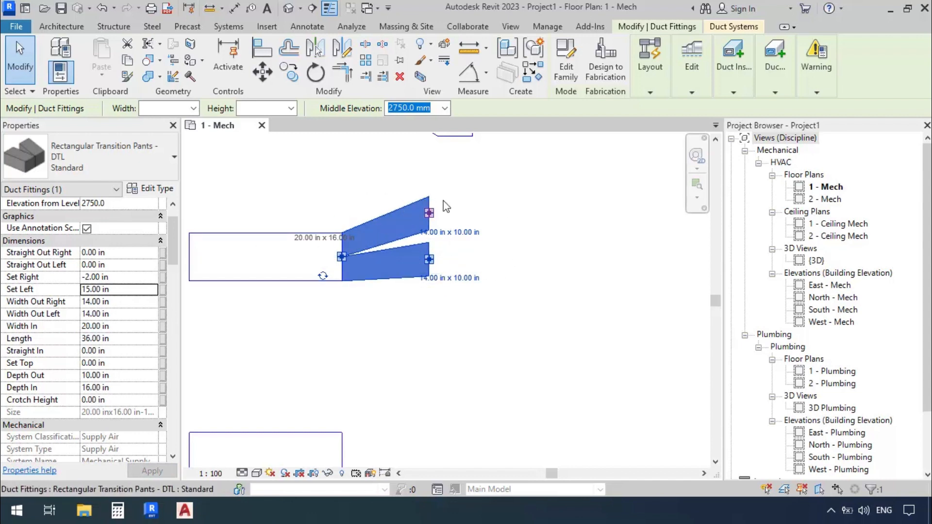
{"action": "scroll", "coordinate": [438, 194], "scroll_direction": "down", "scroll_amount": 3}
{"action": "scroll", "coordinate": [400, 315], "scroll_direction": "up", "scroll_amount": 4}
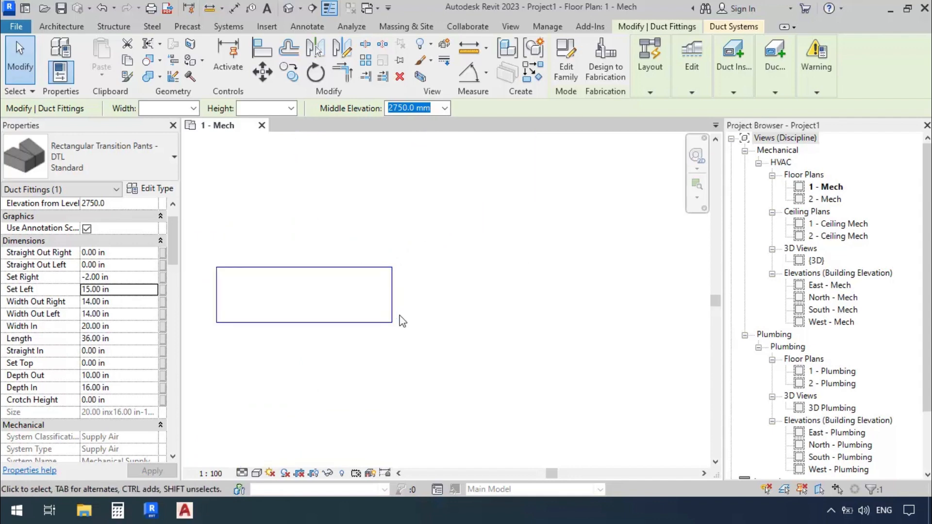
Step: Place a Rectangular Pants - Transition fitting on the open right end of the third duct from the top
{"action": "left_click", "coordinate": [219, 27]}
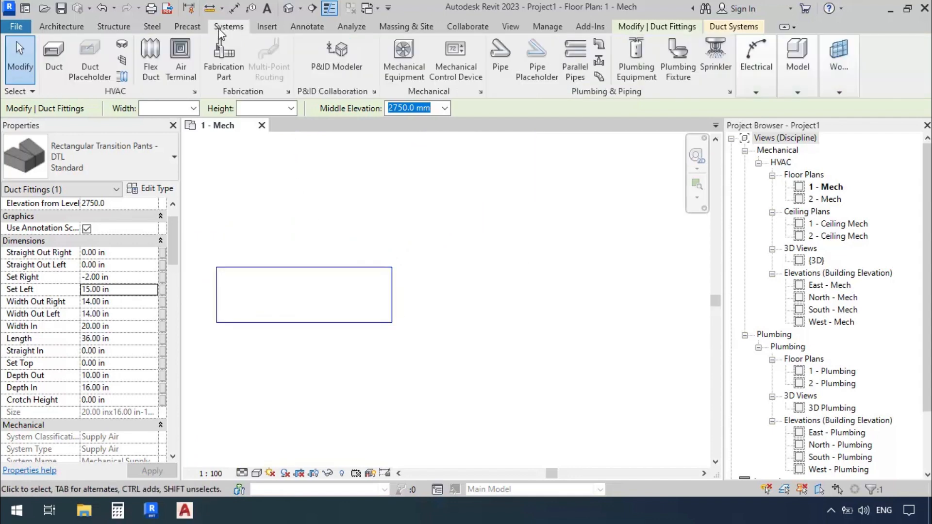
{"action": "left_click", "coordinate": [123, 46]}
{"action": "left_click", "coordinate": [93, 163]}
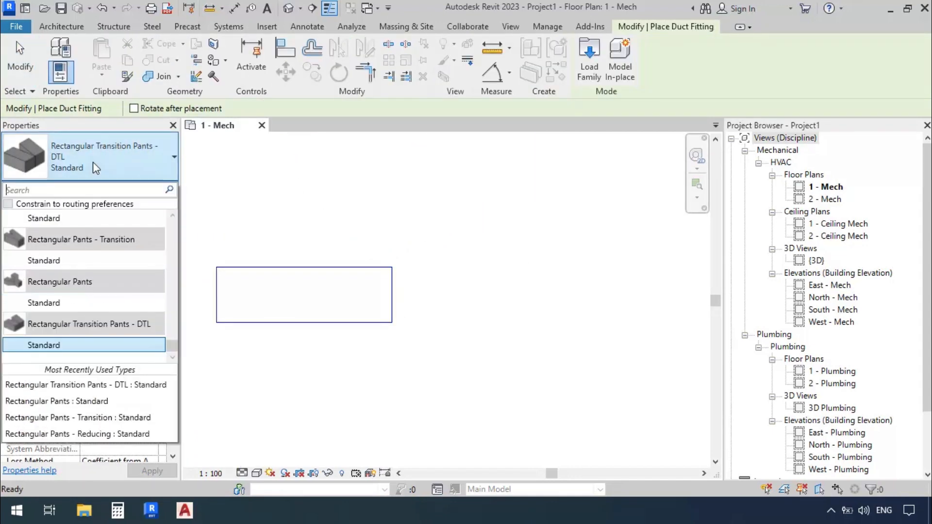
{"action": "mouse_move", "coordinate": [55, 267]}
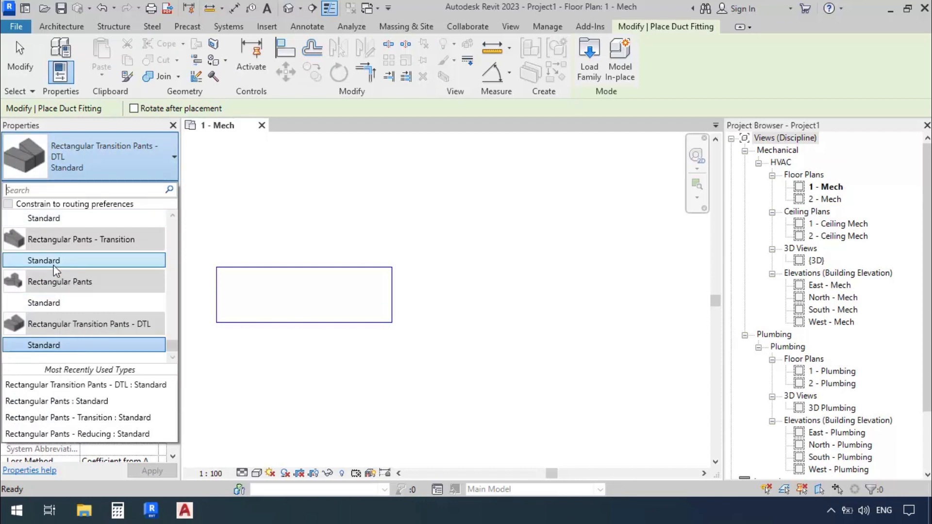
{"action": "left_click", "coordinate": [54, 267]}
{"action": "left_click", "coordinate": [380, 375]}
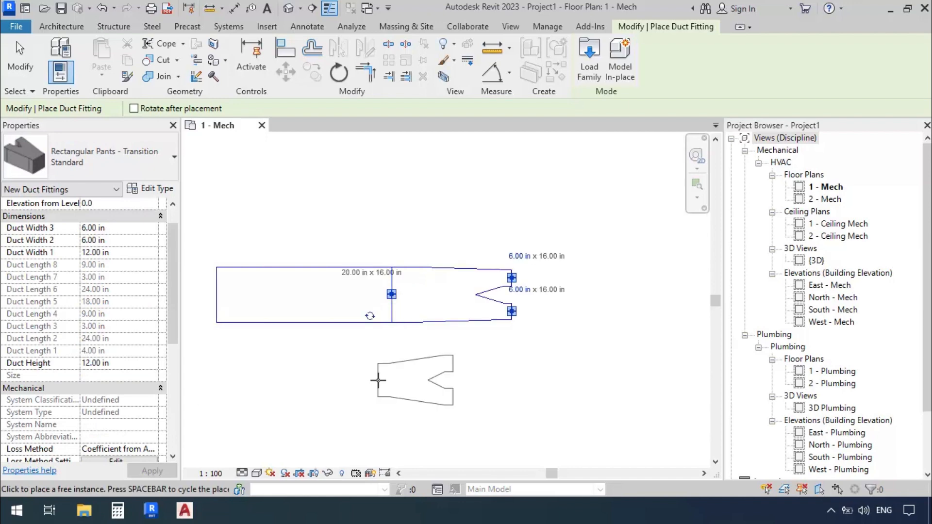
{"action": "key", "text": "Escape"}
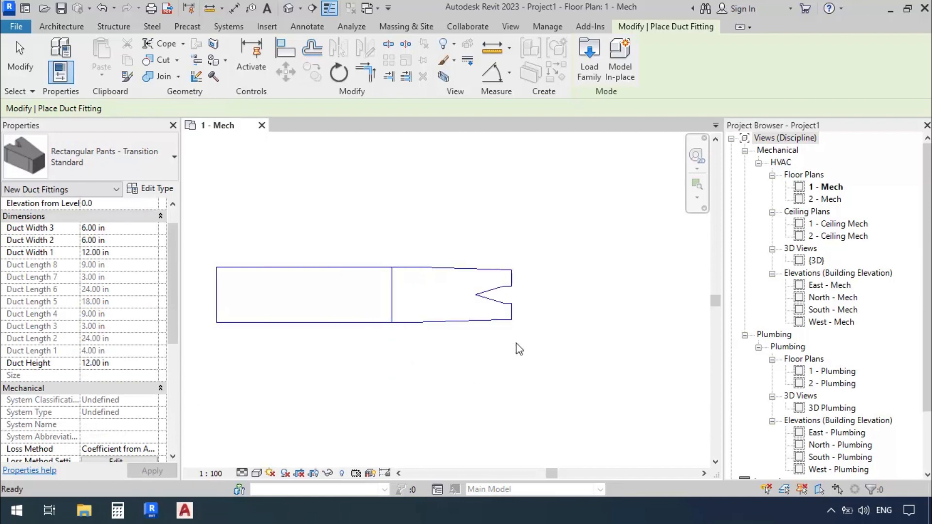
Step: Set the upper and lower outlet widths of the Rectangular Pants - Transition fitting to 14 in each
{"action": "left_click", "coordinate": [504, 320]}
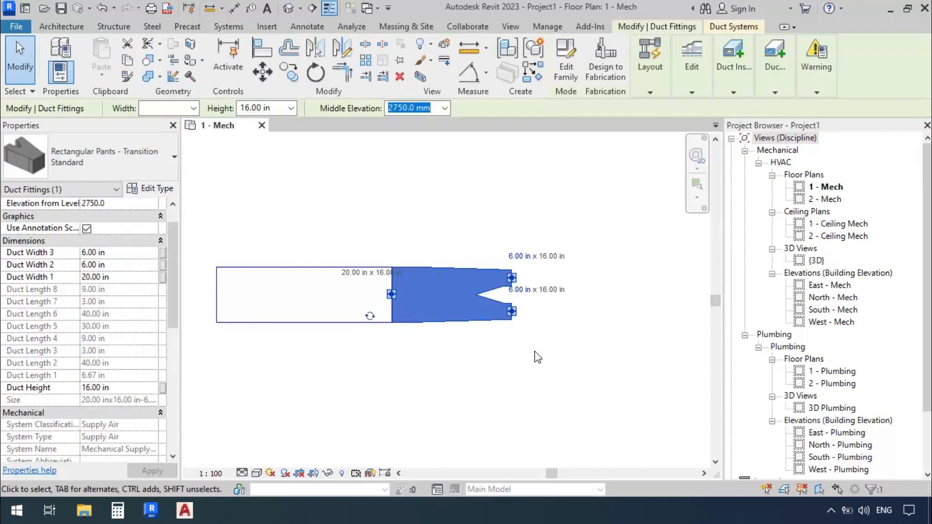
{"action": "left_click", "coordinate": [516, 256]}
{"action": "type", "text": "14"}
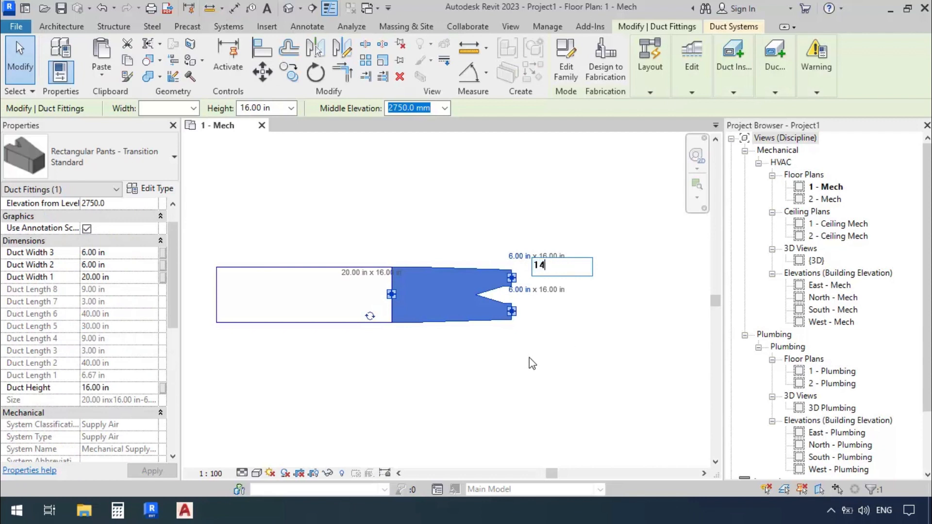
{"action": "key", "text": "Return"}
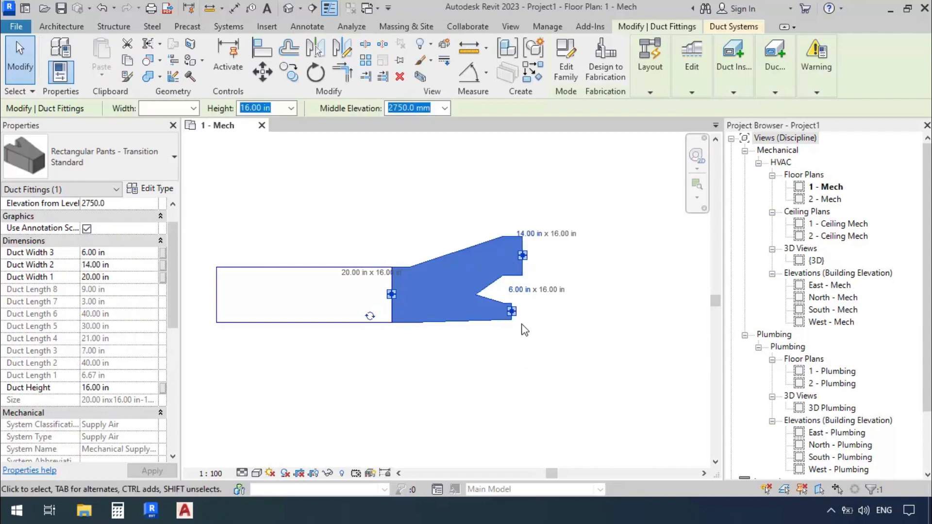
{"action": "left_click", "coordinate": [518, 289]}
{"action": "type", "text": "1"}
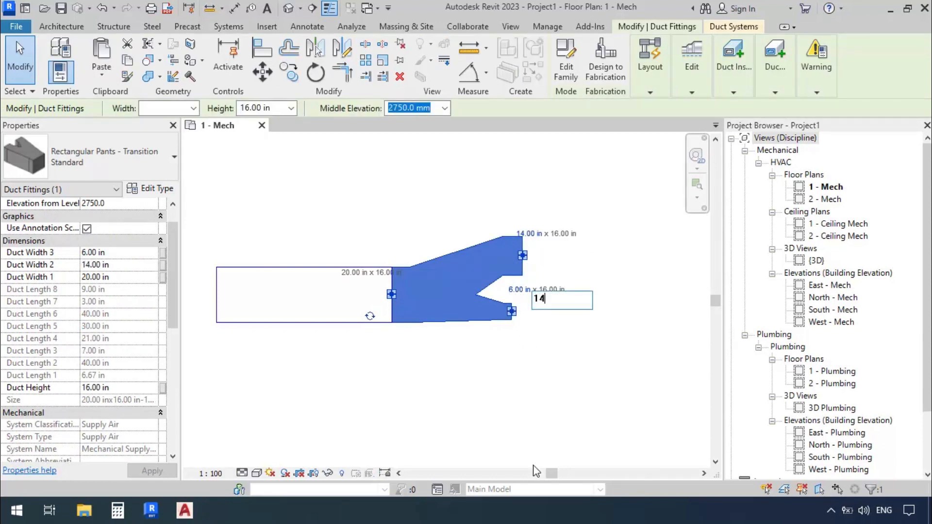
{"action": "type", "text": "4"}
{"action": "key", "text": "Return"}
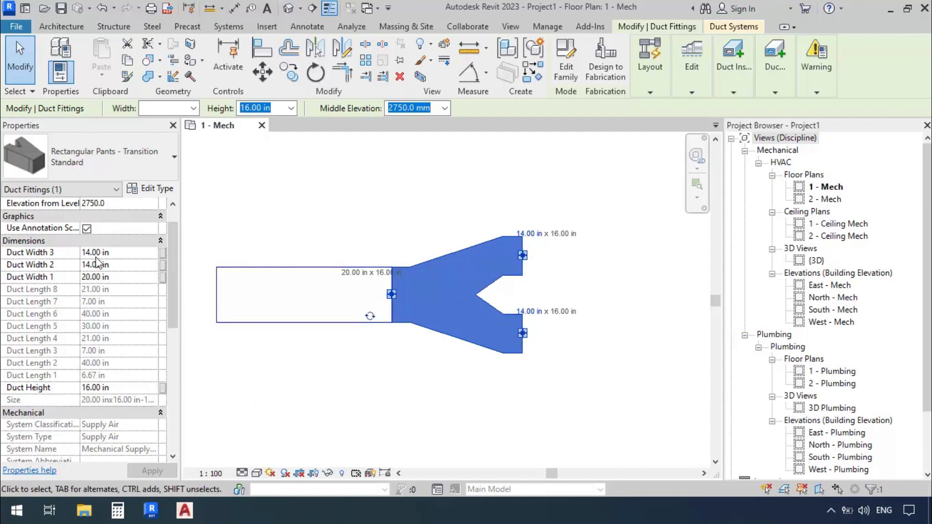
Step: Place a Rectangular Pants - Reducing fitting on the open right end of the lowest duct copy
{"action": "scroll", "coordinate": [333, 224], "scroll_direction": "down", "scroll_amount": 3}
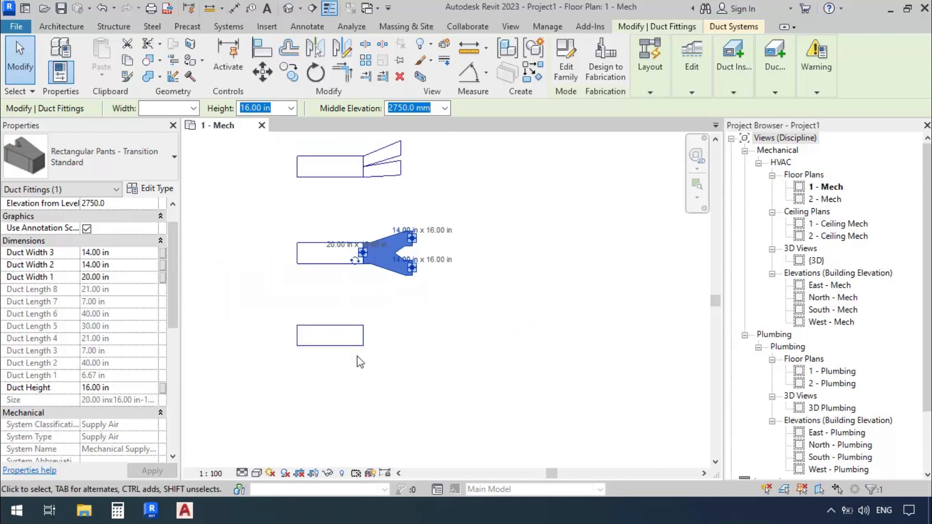
{"action": "scroll", "coordinate": [359, 361], "scroll_direction": "up", "scroll_amount": 3}
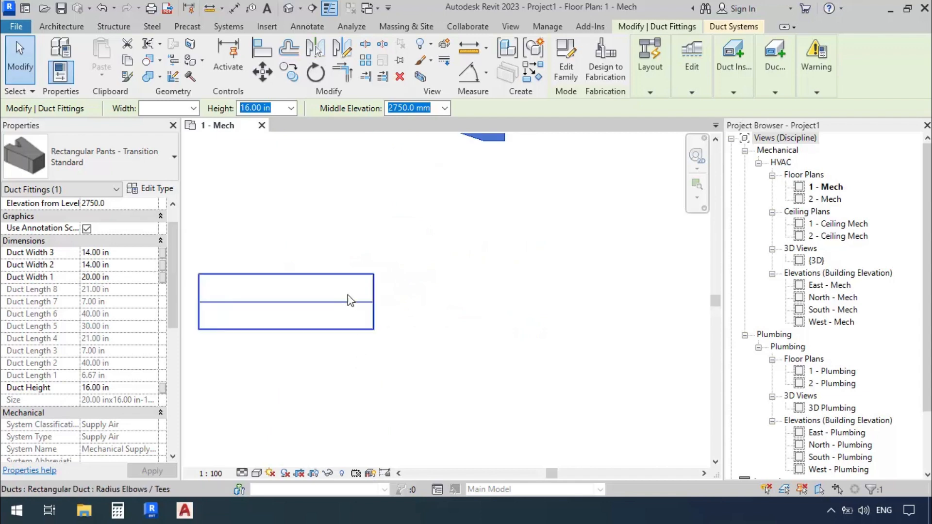
{"action": "left_click", "coordinate": [227, 27]}
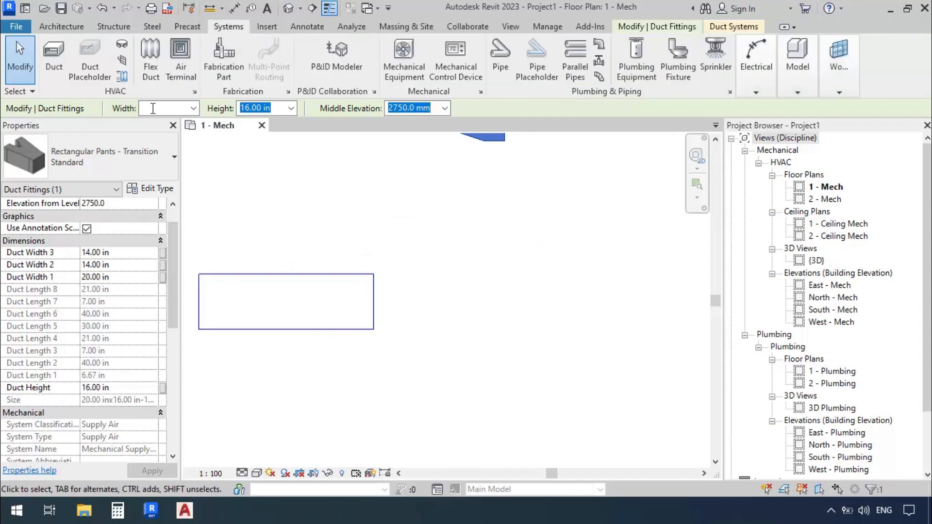
{"action": "left_click", "coordinate": [122, 44]}
{"action": "left_click", "coordinate": [136, 157]}
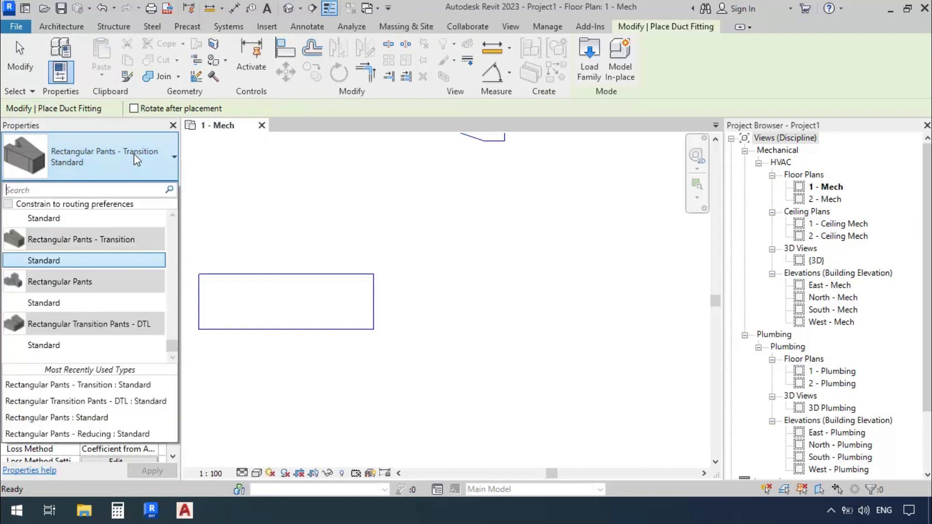
{"action": "scroll", "coordinate": [126, 282], "scroll_direction": "up", "scroll_amount": 1}
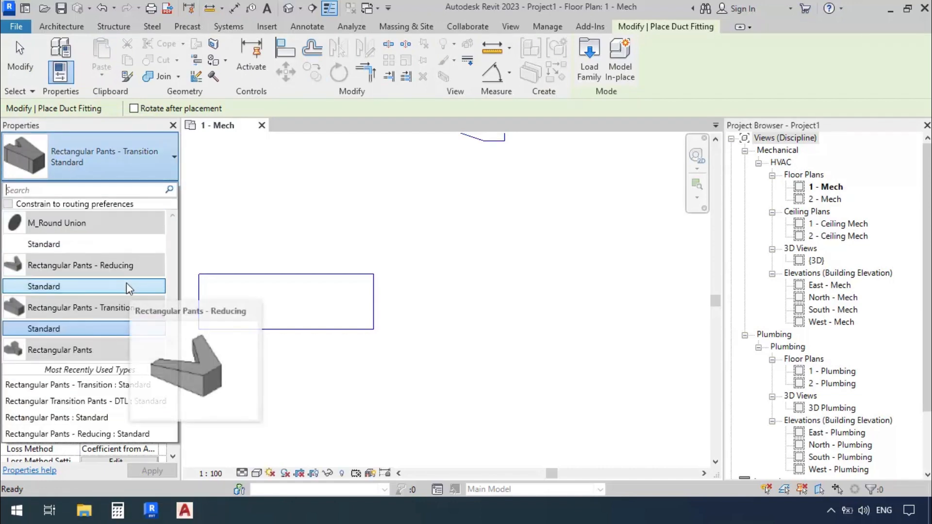
{"action": "left_click", "coordinate": [53, 287]}
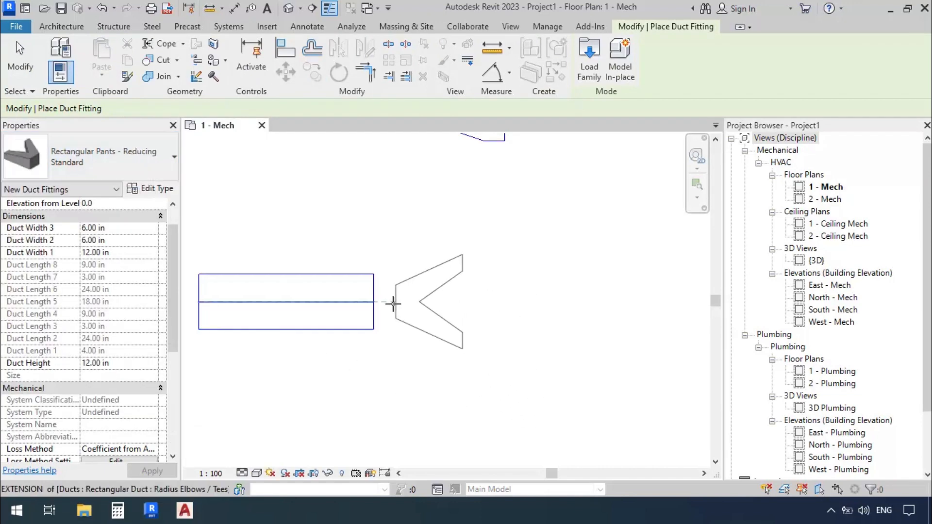
{"action": "left_click", "coordinate": [356, 372]}
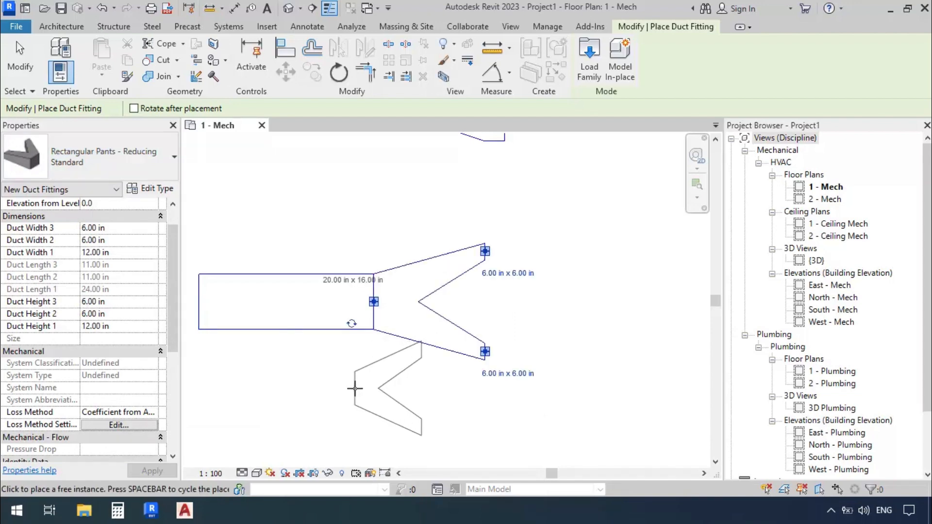
{"action": "key", "text": "Escape"}
{"action": "key", "text": "Escape"}
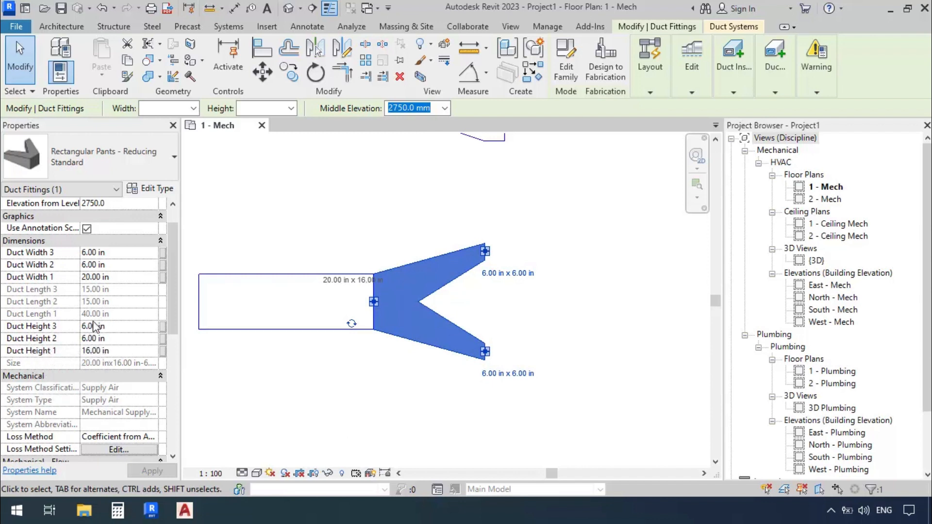
Step: Set the upper and lower outlet widths of the reducing pants fitting to 14 in each
{"action": "left_click", "coordinate": [490, 276]}
{"action": "type", "text": "14"}
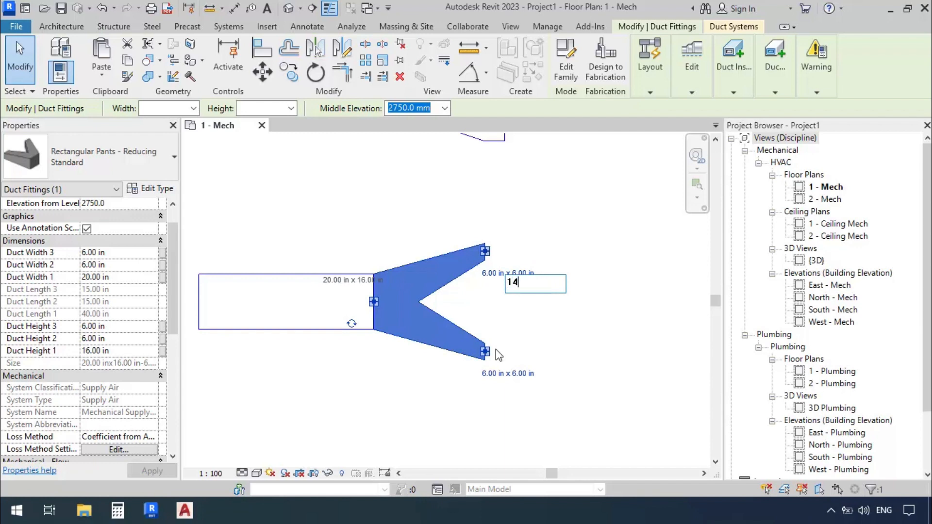
{"action": "key", "text": "Return"}
{"action": "left_click", "coordinate": [490, 373]}
{"action": "type", "text": "1"}
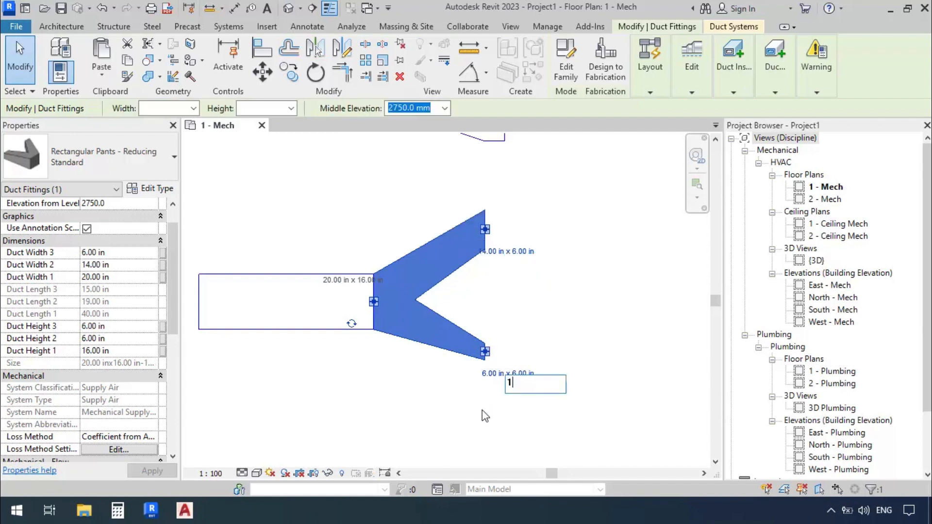
{"action": "type", "text": "4"}
{"action": "key", "text": "Return"}
Step: Set the reducing pants fitting's upper outlet height to 10 in and its lower outlet height to 12 in
{"action": "left_click", "coordinate": [523, 251]}
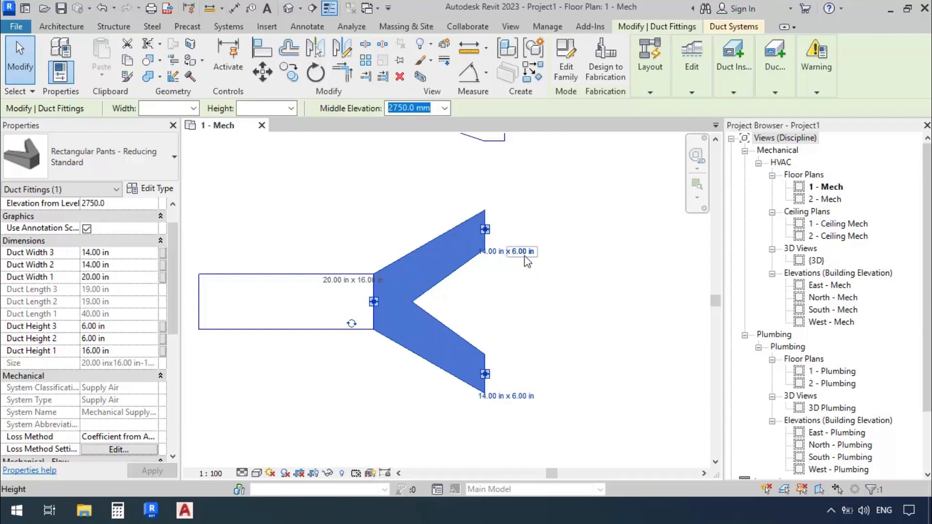
{"action": "type", "text": "10"}
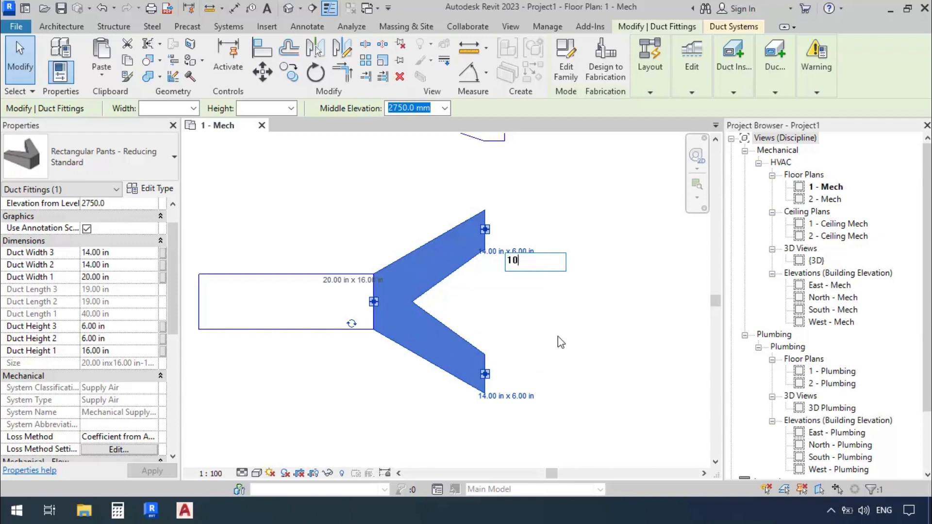
{"action": "key", "text": "Return"}
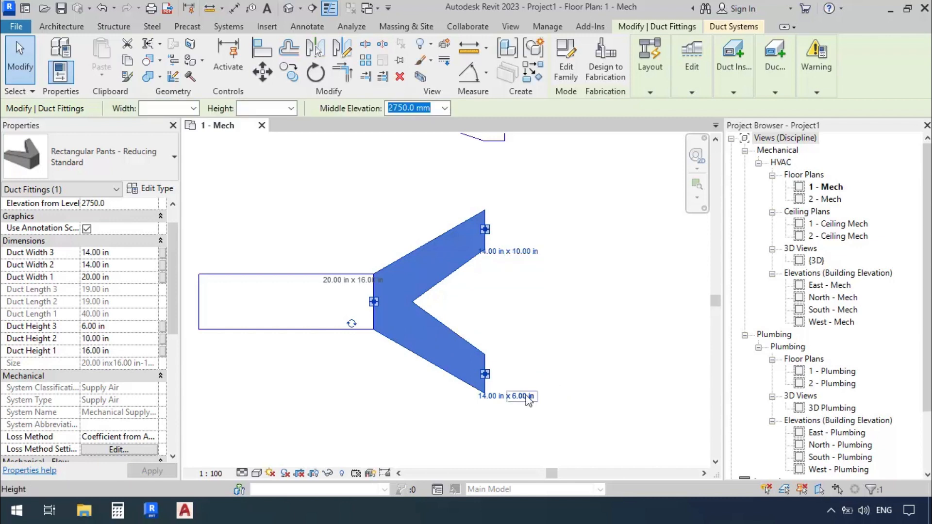
{"action": "left_click", "coordinate": [523, 396]}
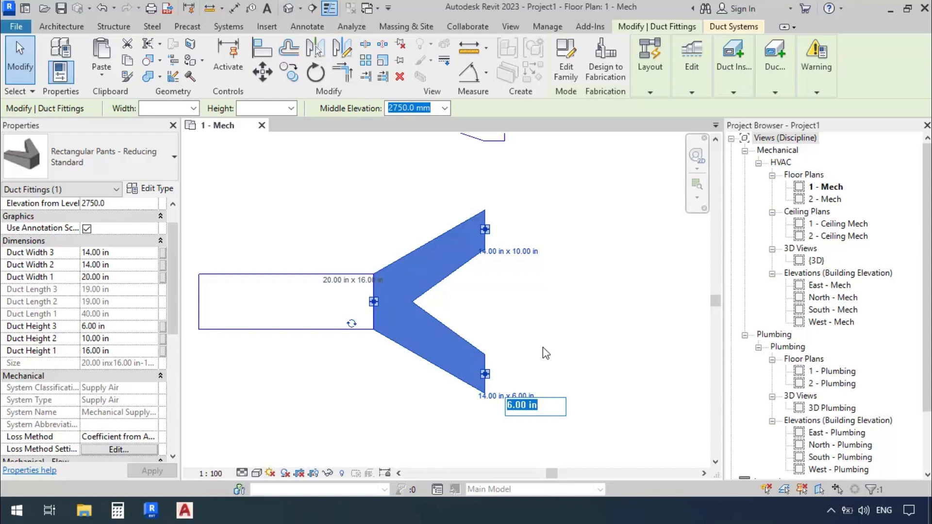
{"action": "type", "text": "12"}
{"action": "key", "text": "Return"}
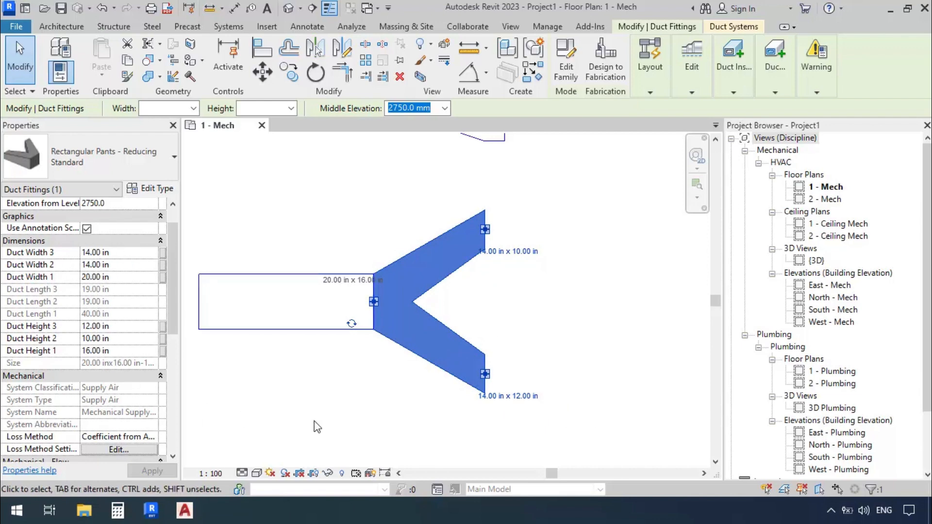
Step: Compare the dimensions of the four pants fittings by inspecting them one by one from the lowest to the uppermost duct
{"action": "scroll", "coordinate": [459, 381], "scroll_direction": "down", "scroll_amount": 3}
{"action": "scroll", "coordinate": [458, 387], "scroll_direction": "down", "scroll_amount": 2}
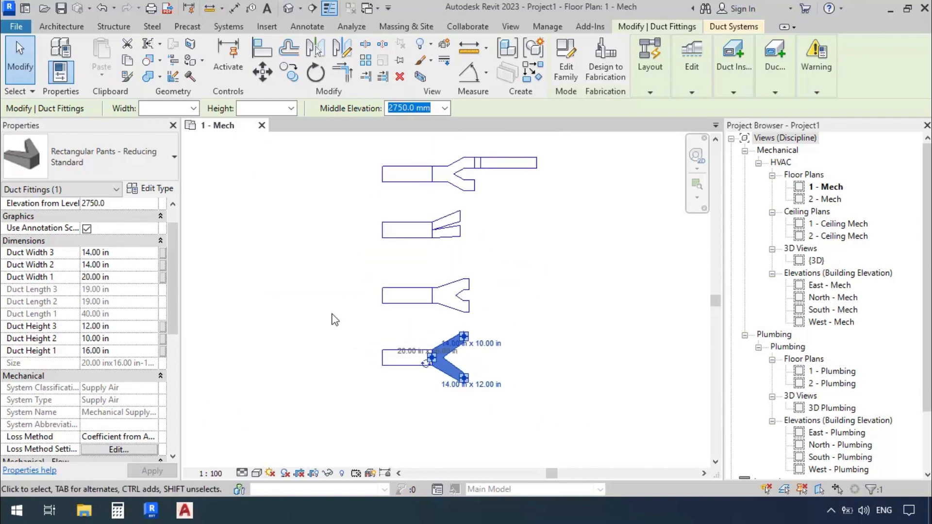
{"action": "middle_click_drag", "start_coordinate": [333, 318], "coordinate": [307, 333]}
{"action": "left_click", "coordinate": [298, 323]}
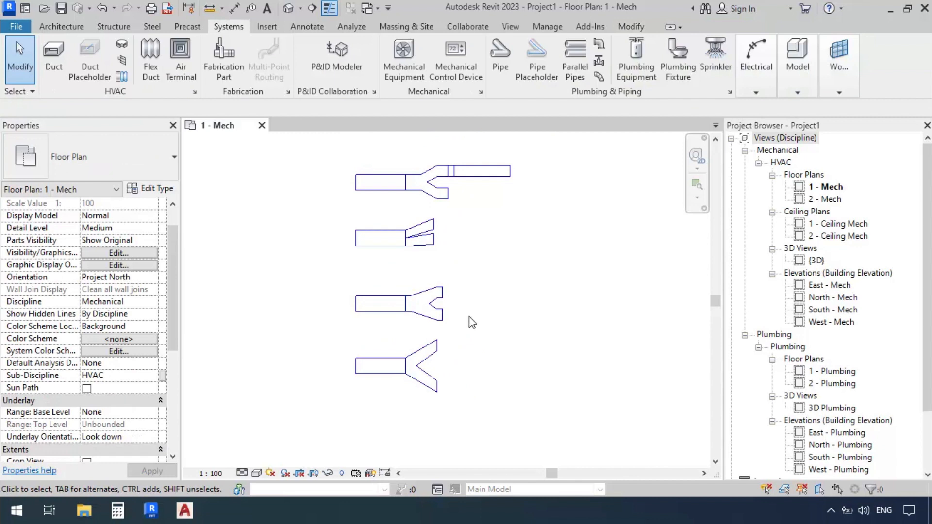
{"action": "middle_click_drag", "start_coordinate": [467, 319], "coordinate": [460, 327]}
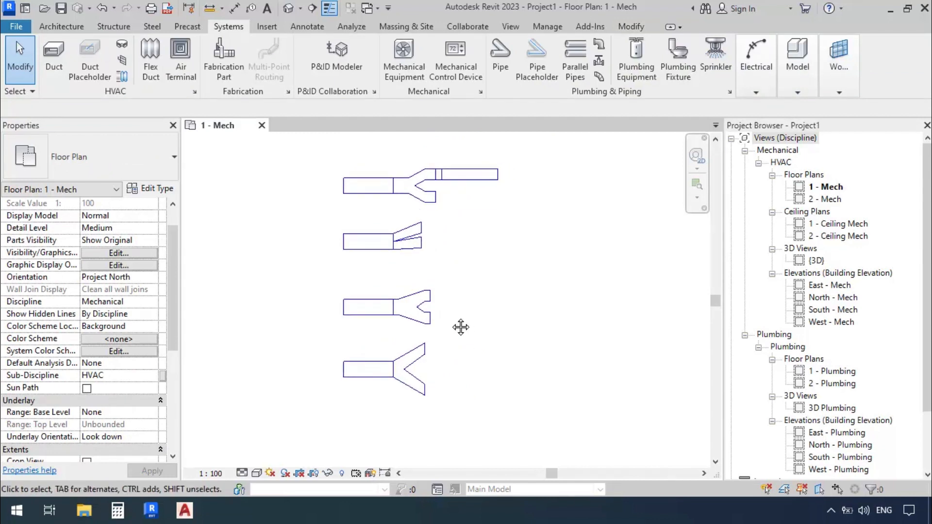
{"action": "left_click", "coordinate": [427, 351]}
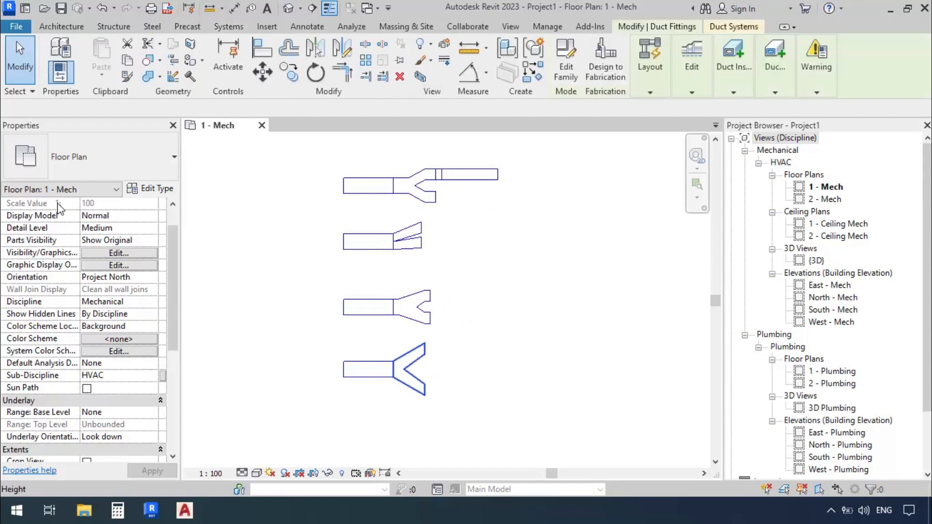
{"action": "left_click", "coordinate": [429, 318]}
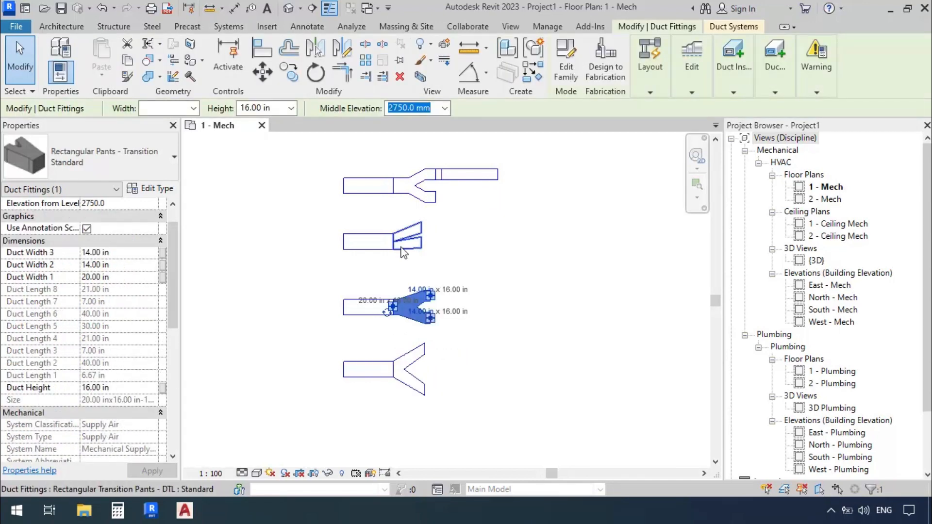
{"action": "left_click", "coordinate": [410, 237]}
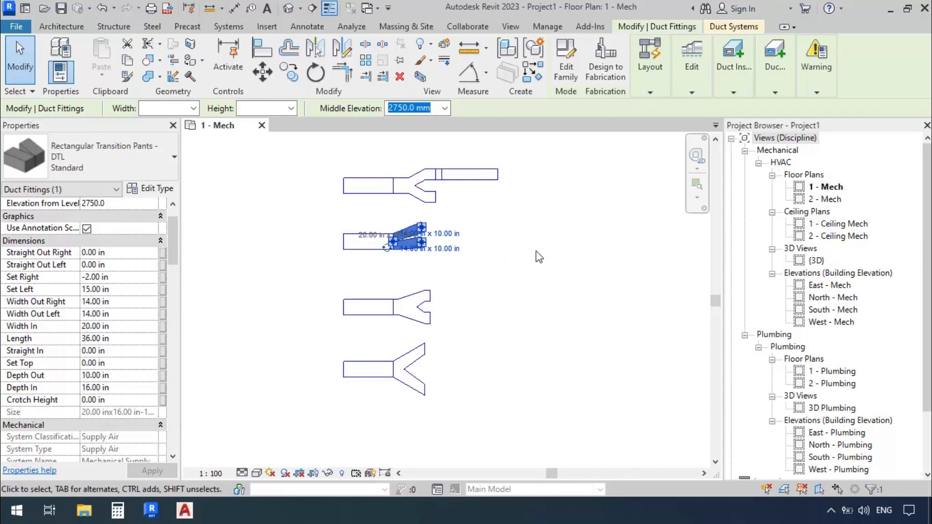
{"action": "left_click", "coordinate": [383, 204]}
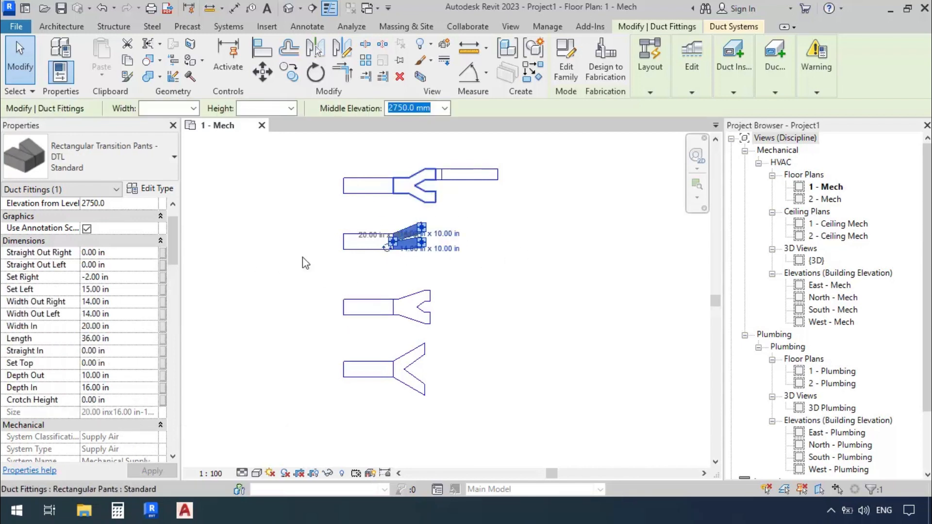
{"action": "left_click", "coordinate": [417, 190]}
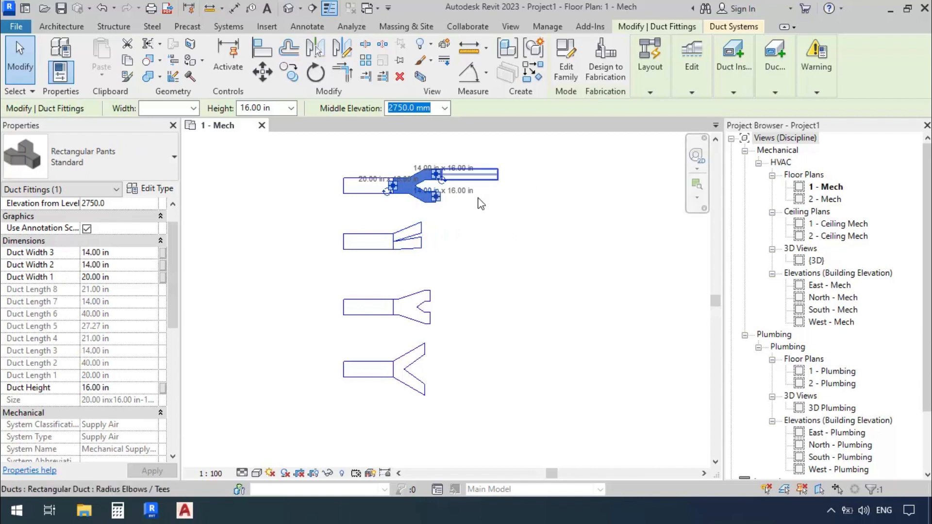
{"action": "left_click", "coordinate": [532, 219]}
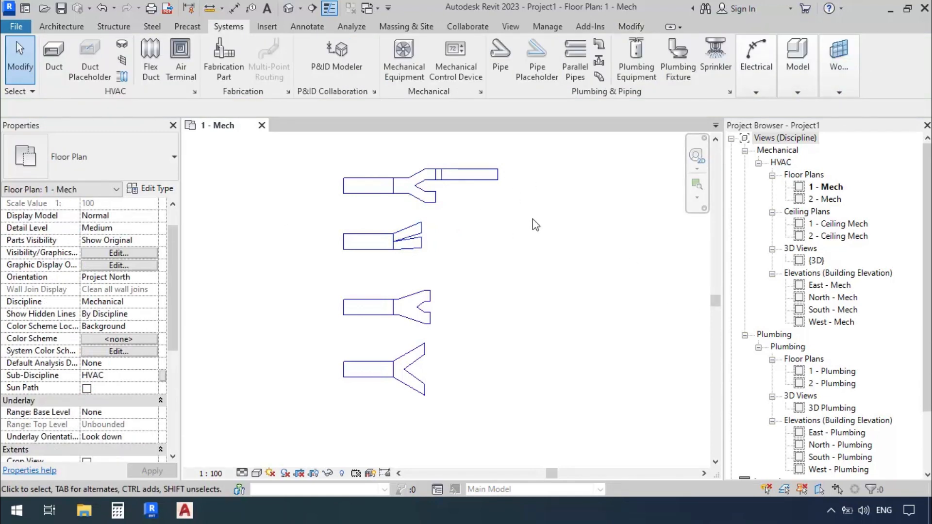